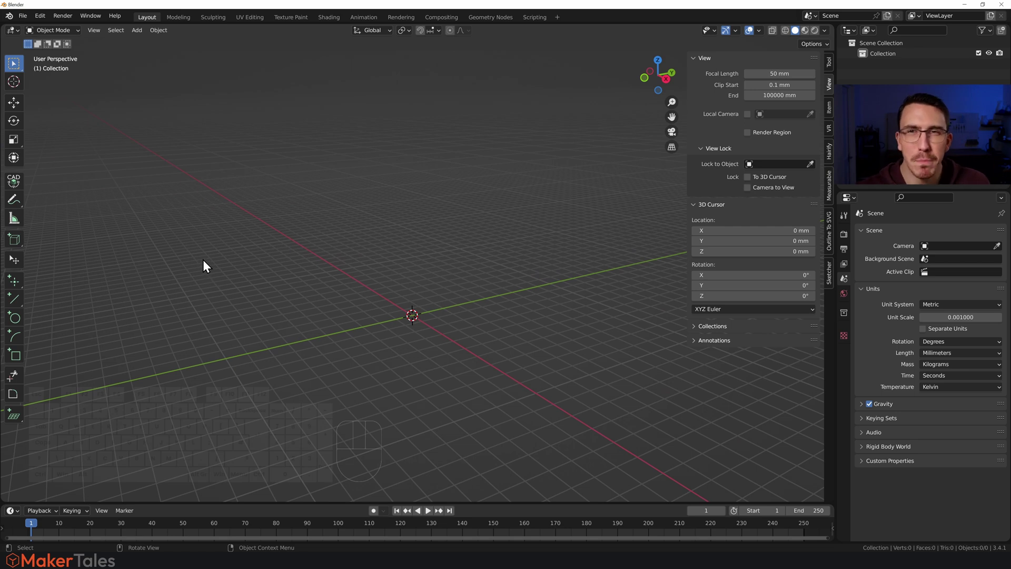
- Review the add-ons matching "bol" in the preferences, then close the preferences window
click(37, 13)
click(57, 167)
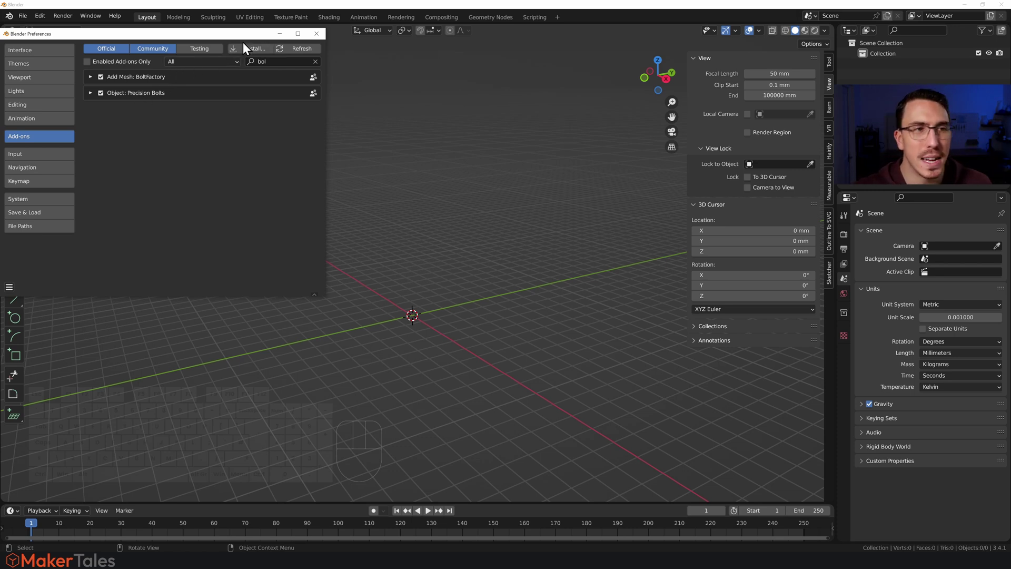
click(316, 34)
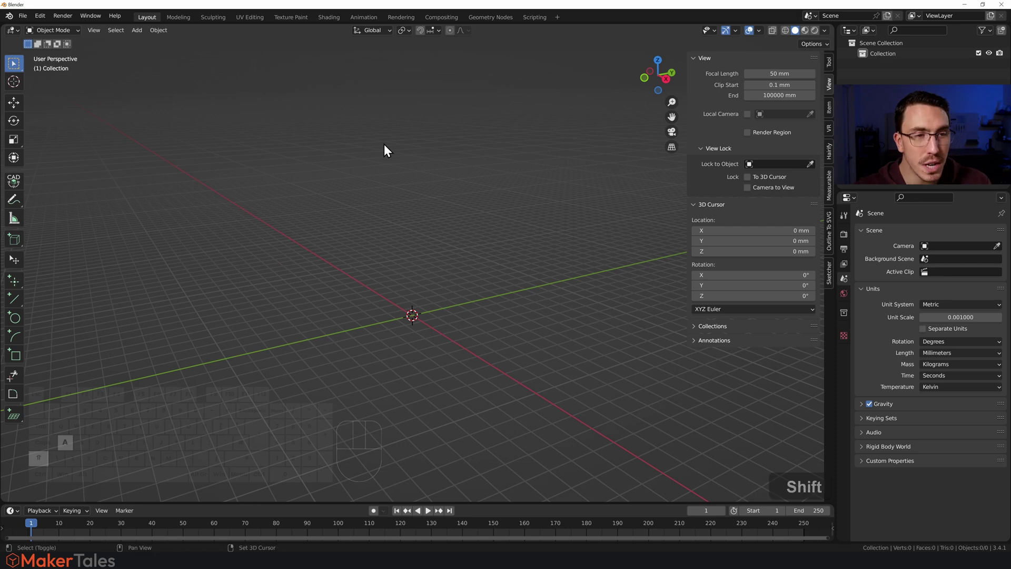
- Add a BoltFactory hex bolt at the world origin and set its thread pitch to 0.86 mm
key(shift+a)
mouse_move(384, 144)
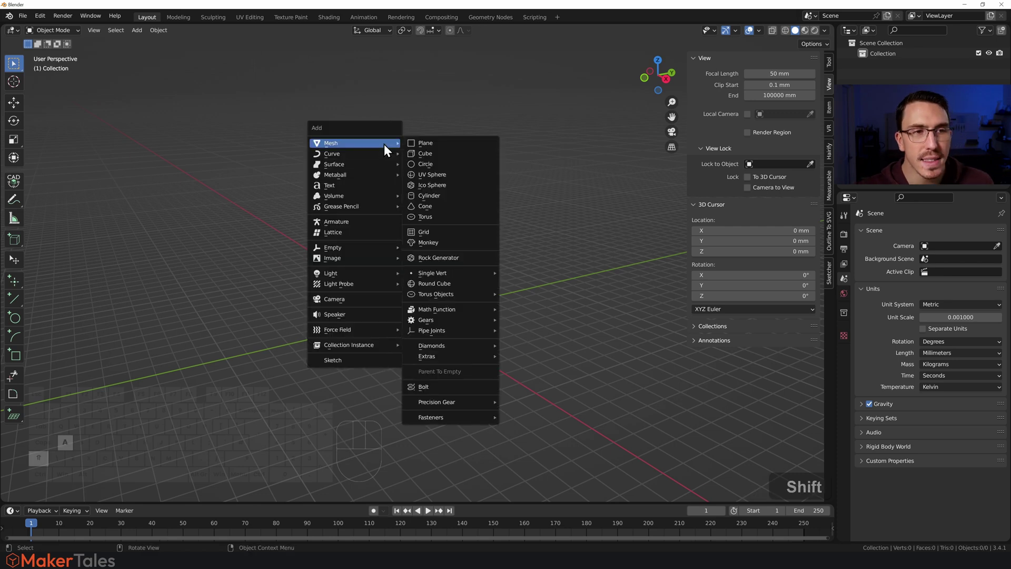
click(427, 386)
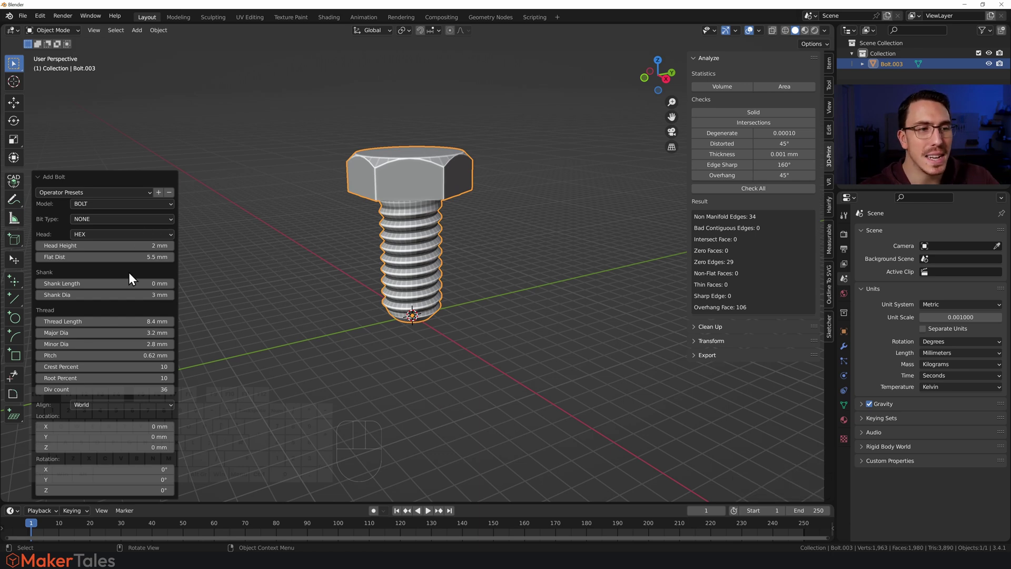
mouse_move(127, 355)
mouse_down()
mouse_move(152, 356)
mouse_move(106, 356)
mouse_move(131, 355)
mouse_up()
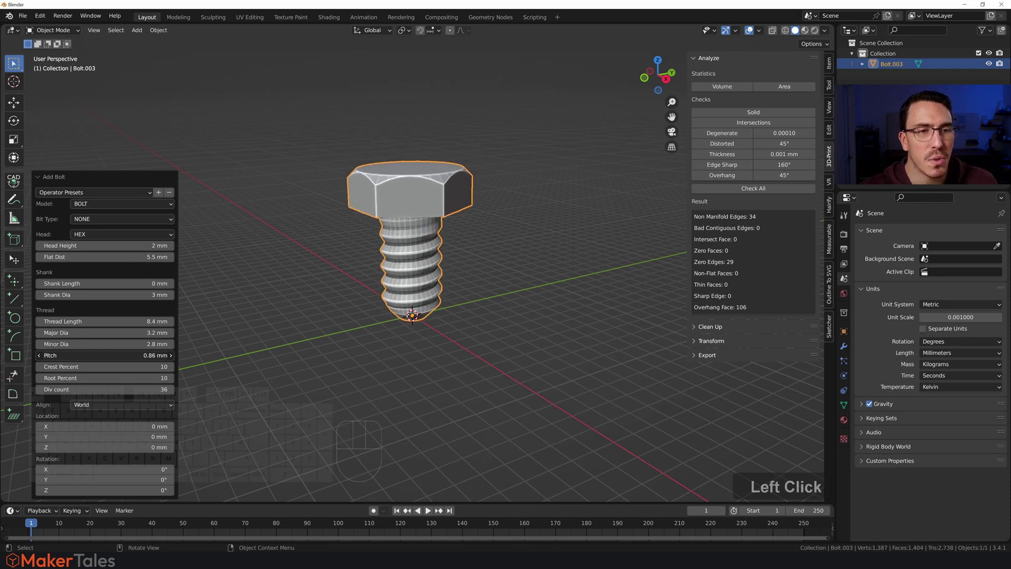
click(321, 267)
- Move the bolt away from the origin within the ground plane, keeping its height locked, and deselect it
click(407, 263)
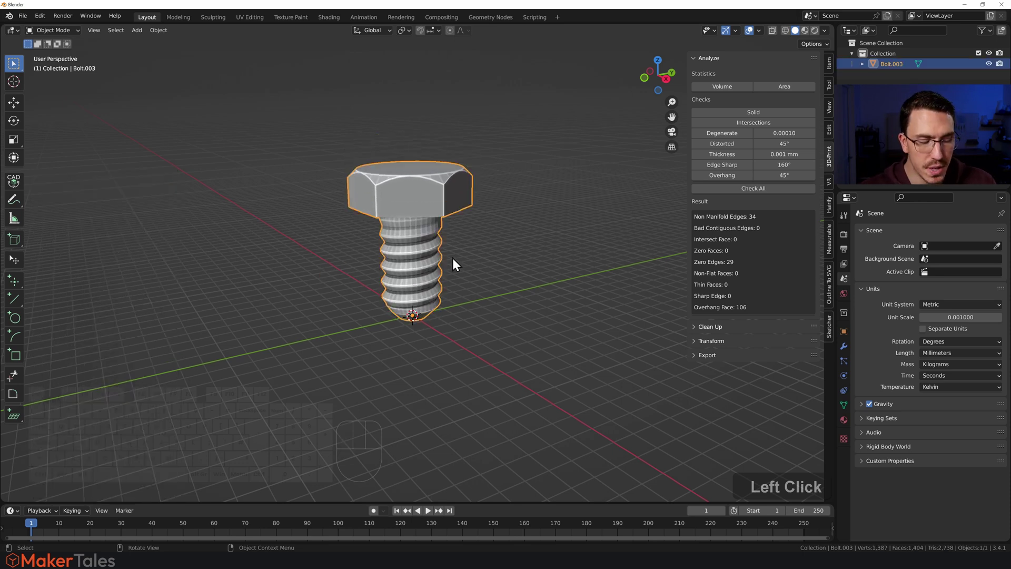
key(g)
key(shift+z)
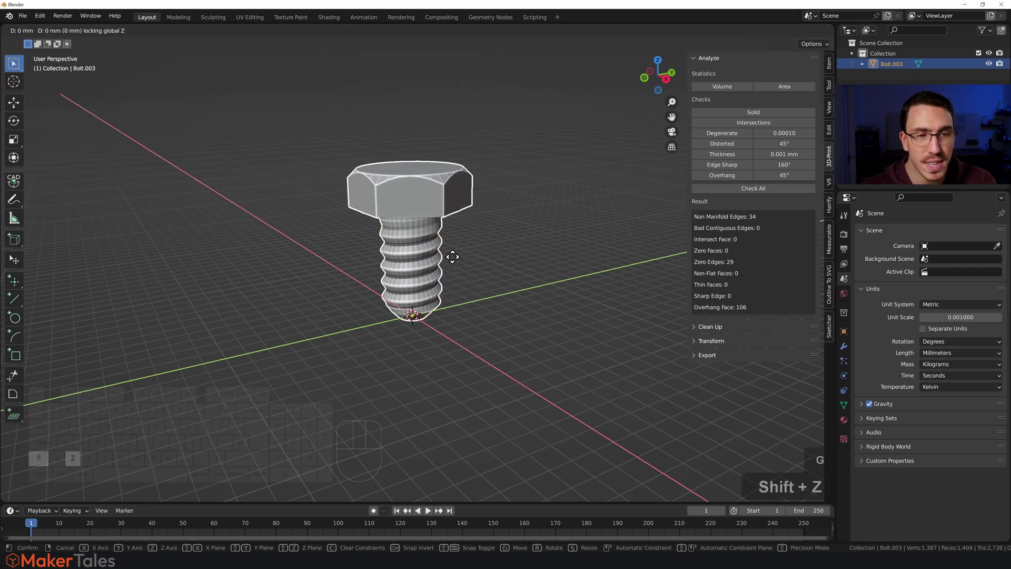
click(292, 260)
click(417, 266)
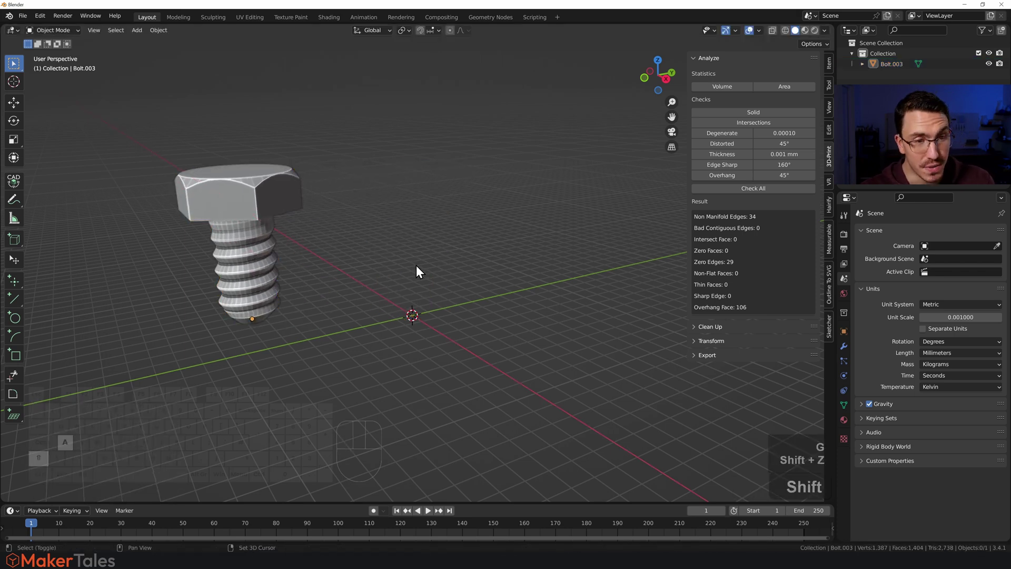
- Add a second BoltFactory object at the origin and change its model to NUT
key(shift+a)
mouse_move(416, 264)
click(456, 507)
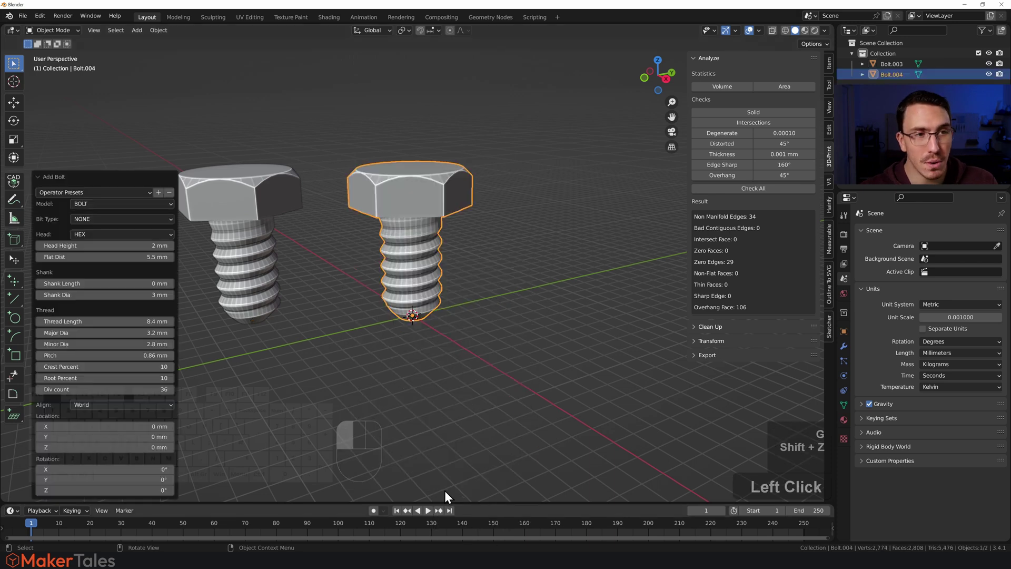
click(137, 204)
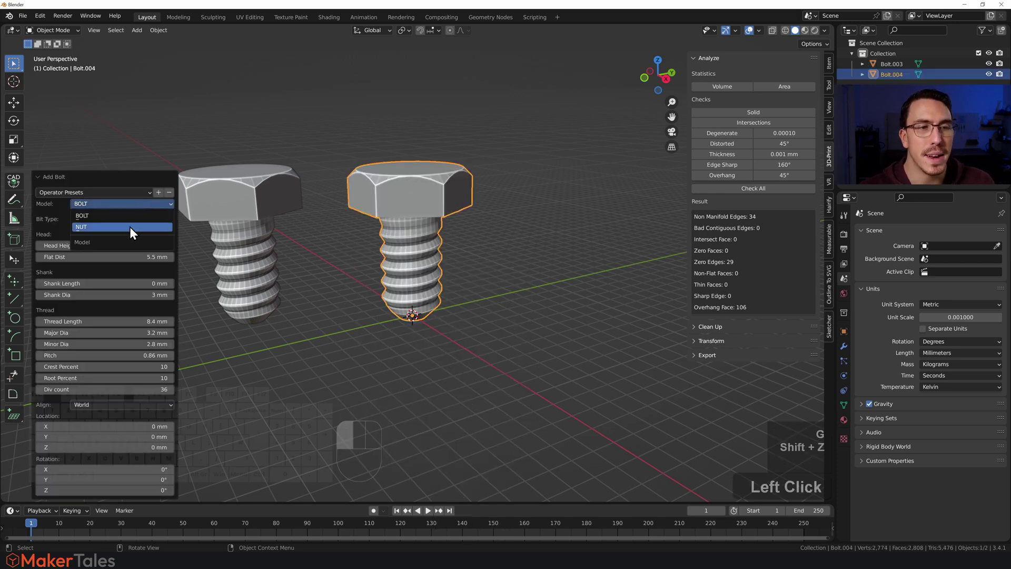
click(129, 226)
click(489, 254)
middle_drag(491, 239, 471, 248)
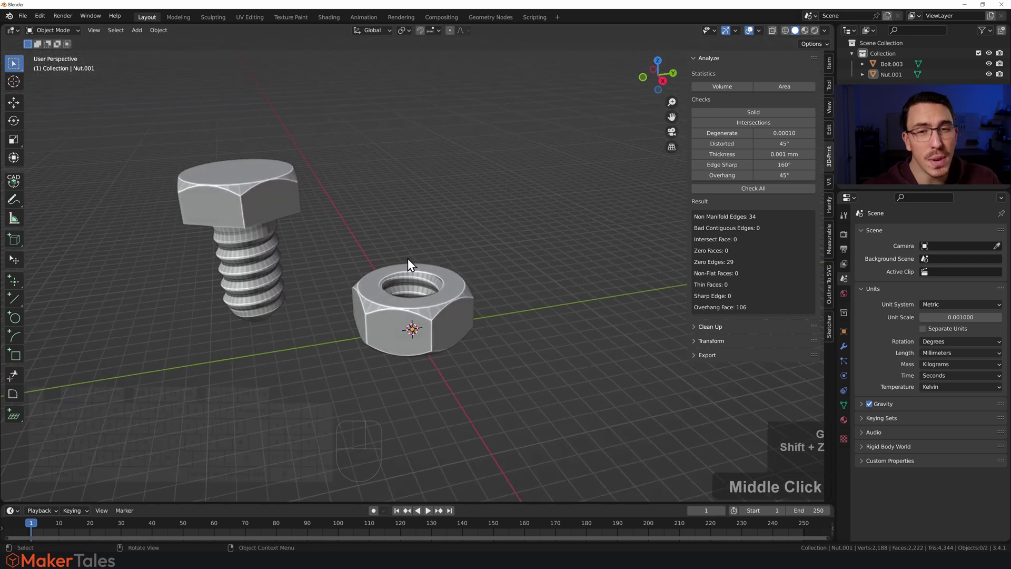
- In Edit Mode, select the bolt's non-manifold edges from the 3D-print check results and inspect them on the head
click(258, 210)
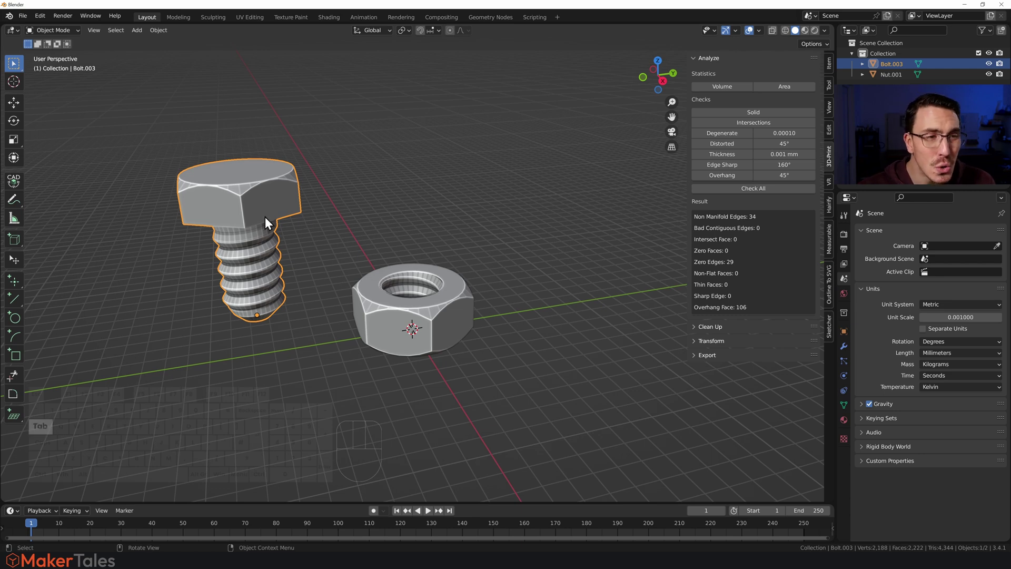
key(Tab)
click(772, 216)
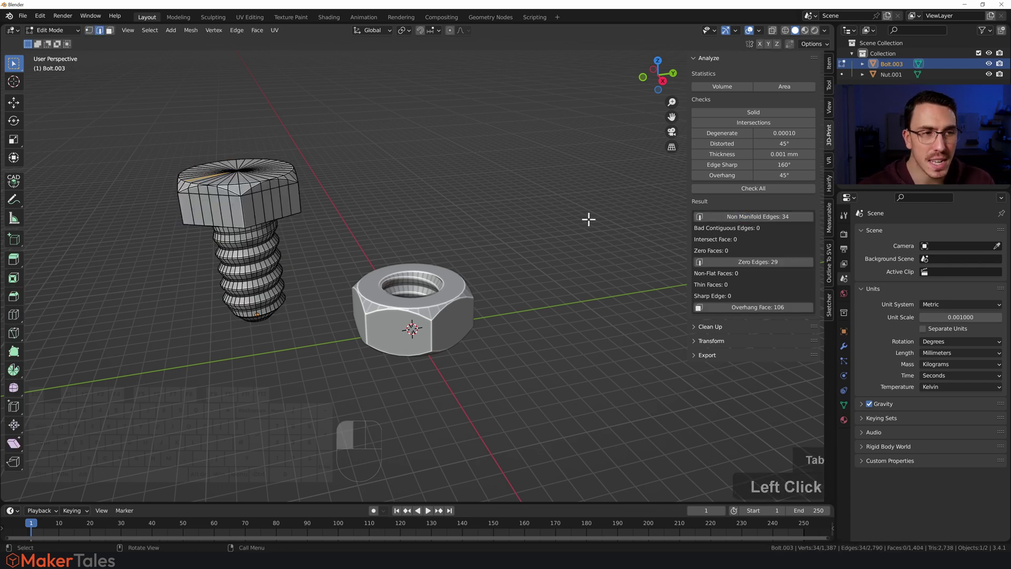
key(KP_Decimal)
scroll(485, 257, down, 5)
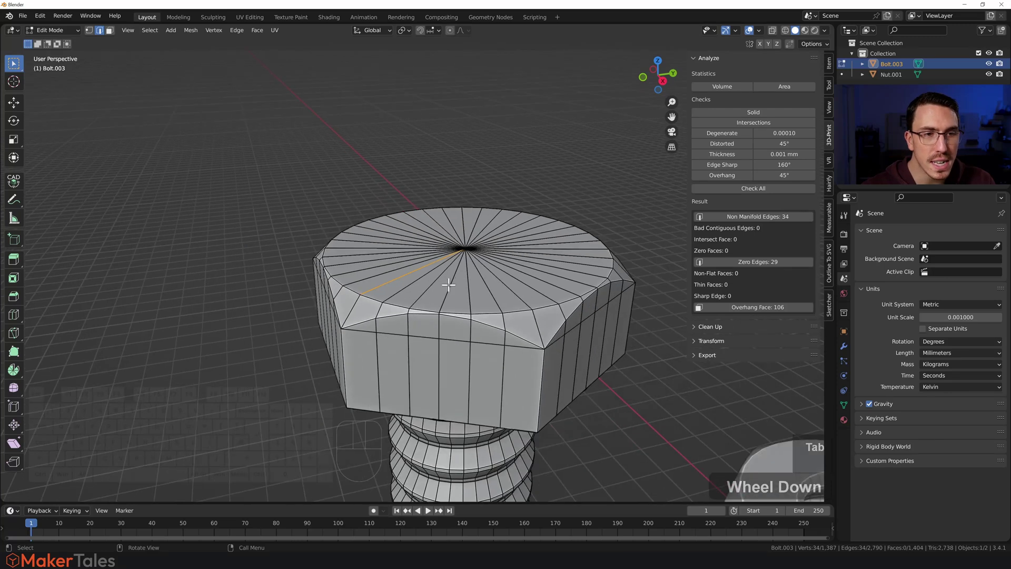
- Select the whole bolt mesh and merge its vertices by distance with a merge distance of 0.1 mm
key(a)
key(m)
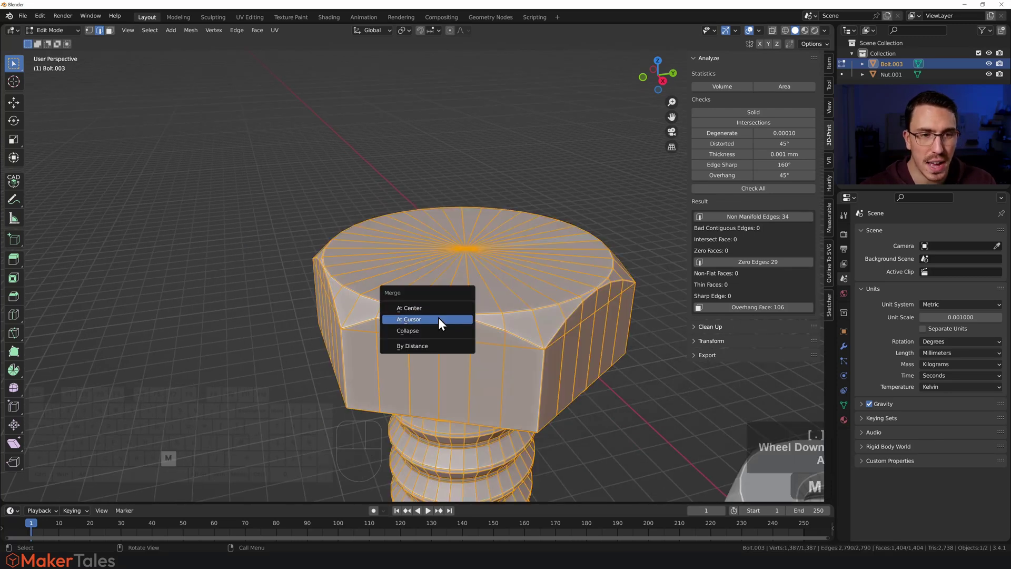
click(421, 346)
click(132, 466)
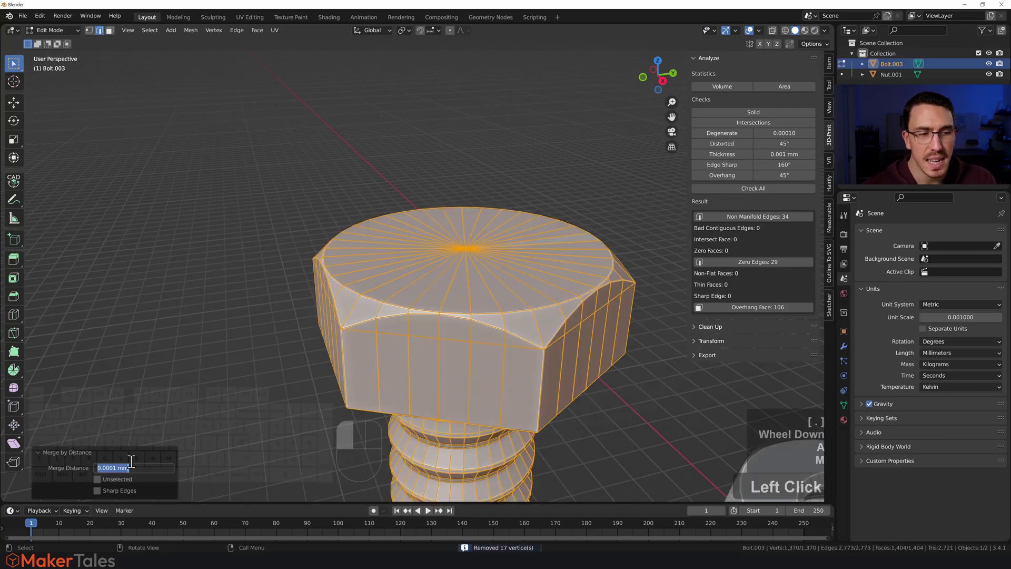
text(0.1)
key(Return)
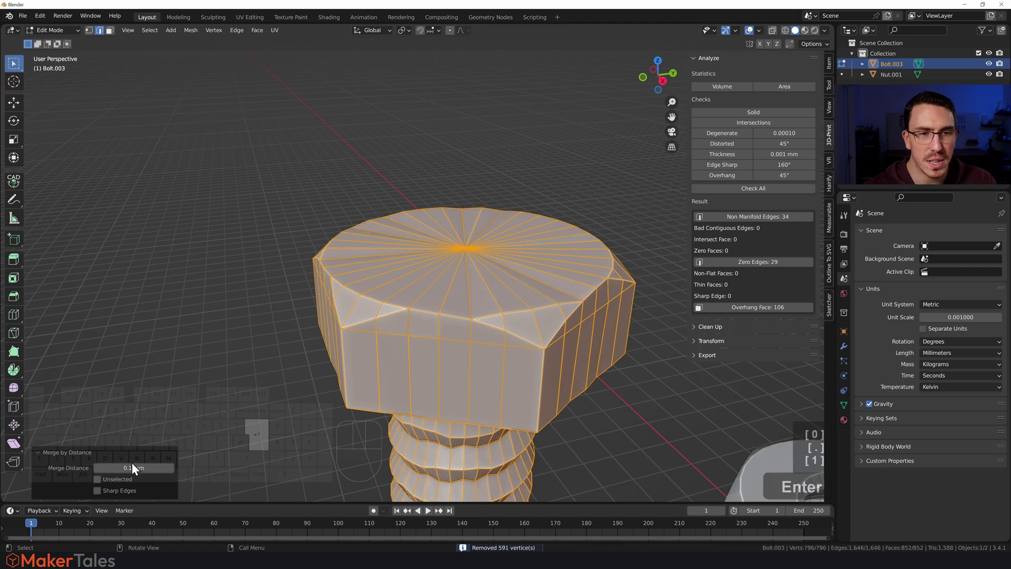
- Set the merge distance to 0.01 mm and return the bolt to Object Mode
click(132, 462)
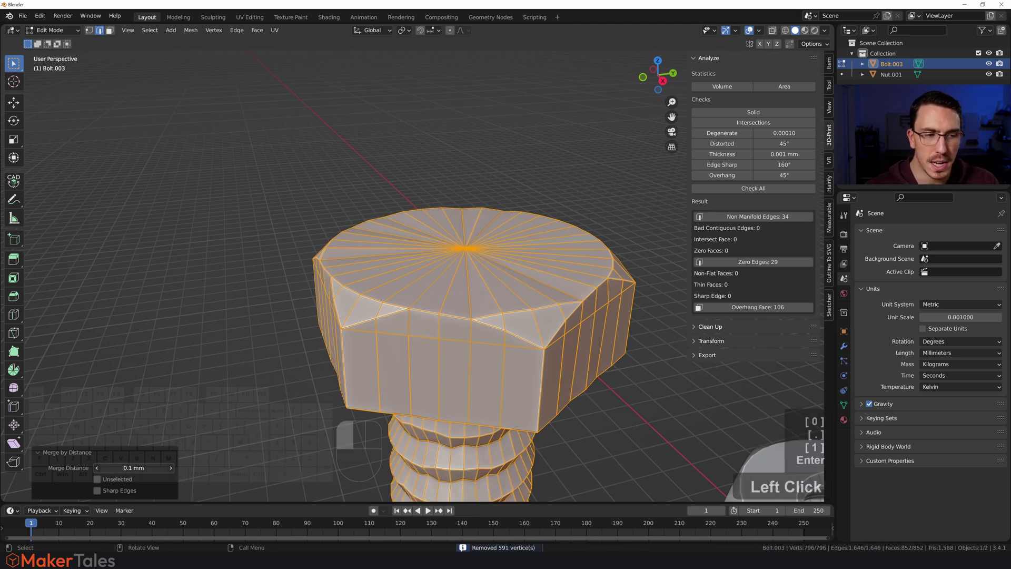
text(0.01)
key(Return)
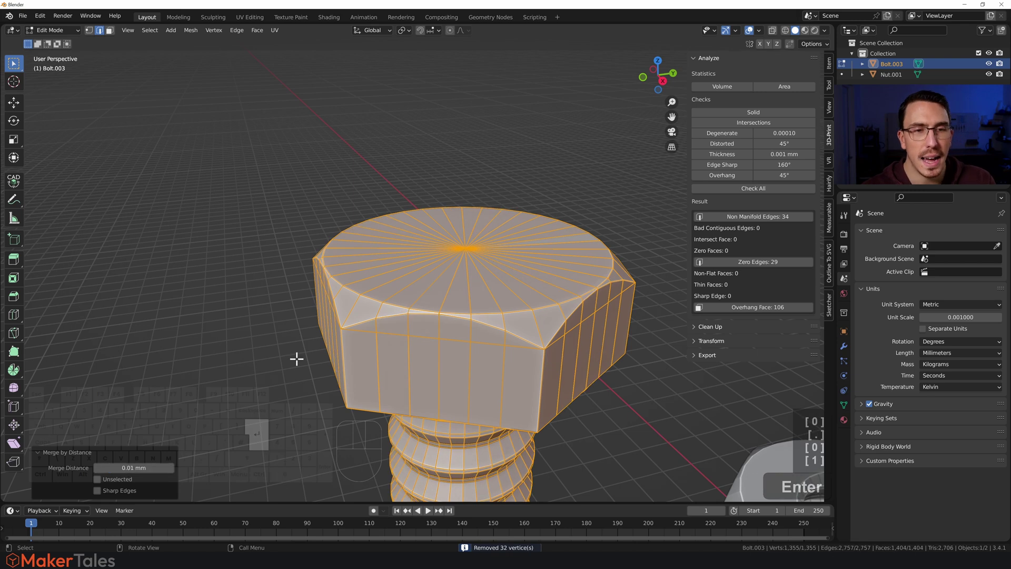
click(235, 323)
key(Tab)
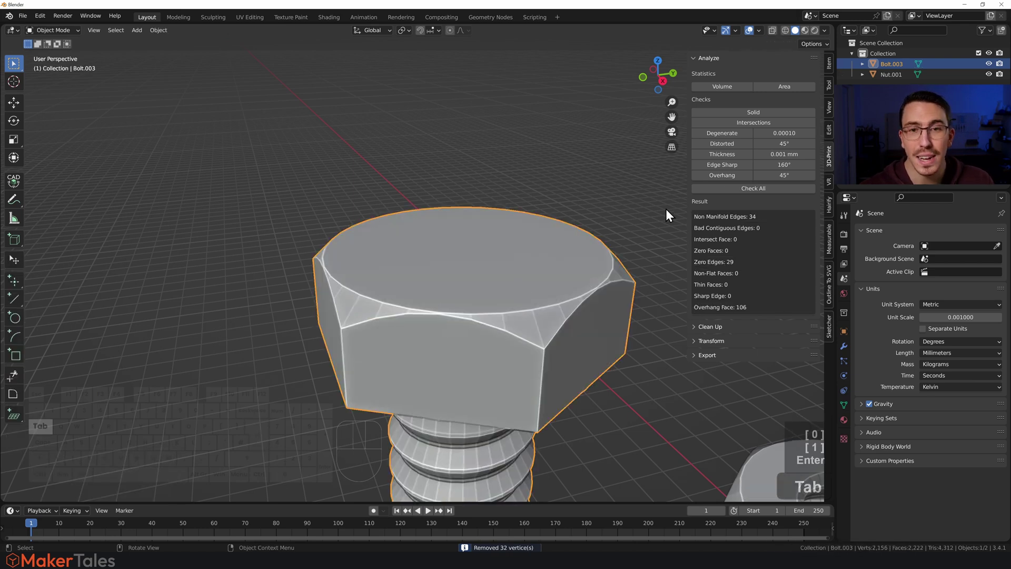
- Run all 3D-print checks on the merged bolt and look over the bolt and nut
click(744, 186)
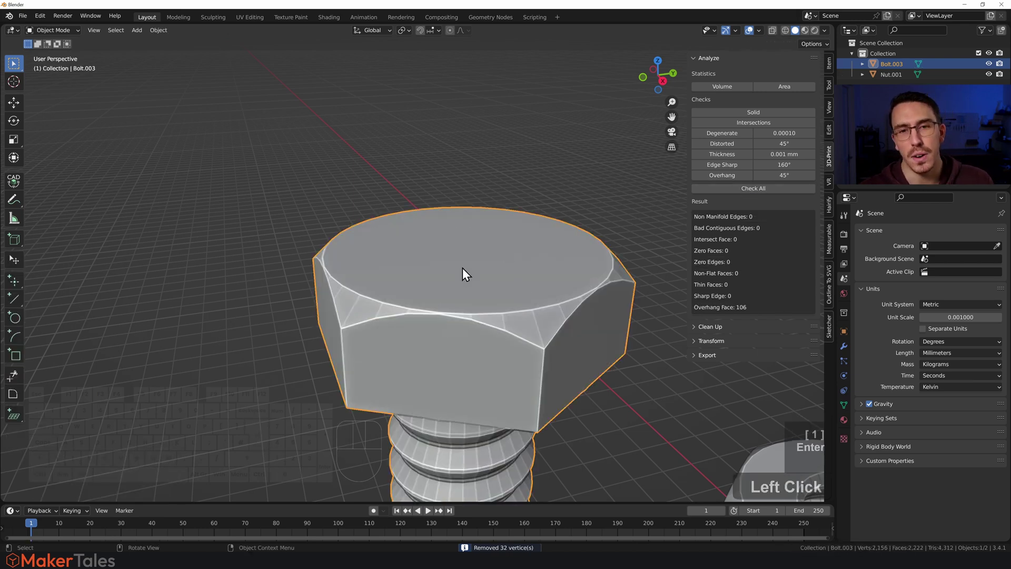
scroll(462, 268, down, 2)
scroll(476, 254, down, 3)
middle_drag(472, 321, 489, 309)
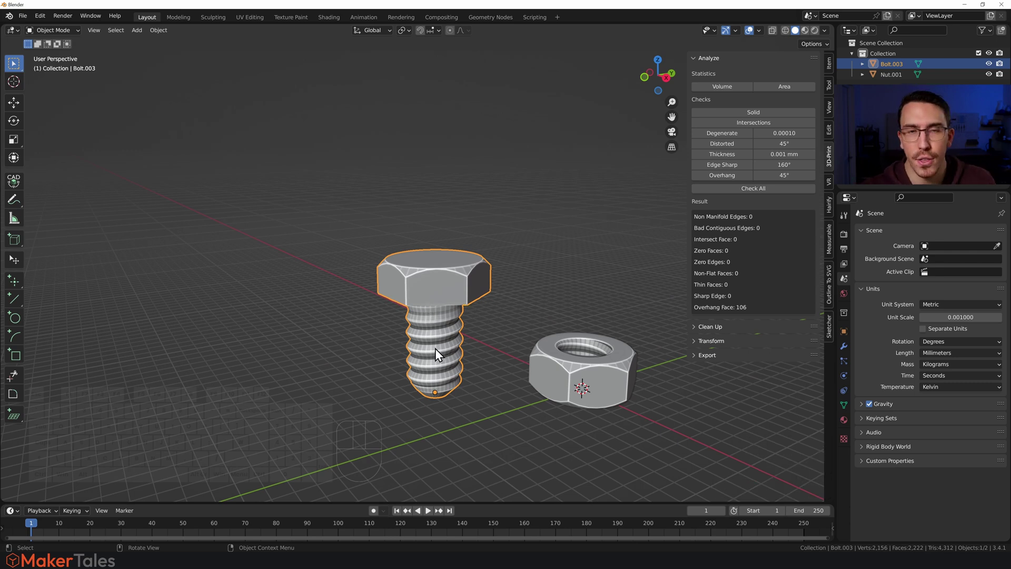
- Delete both the bolt and the nut from the scene
click(328, 358)
key(shift+a)
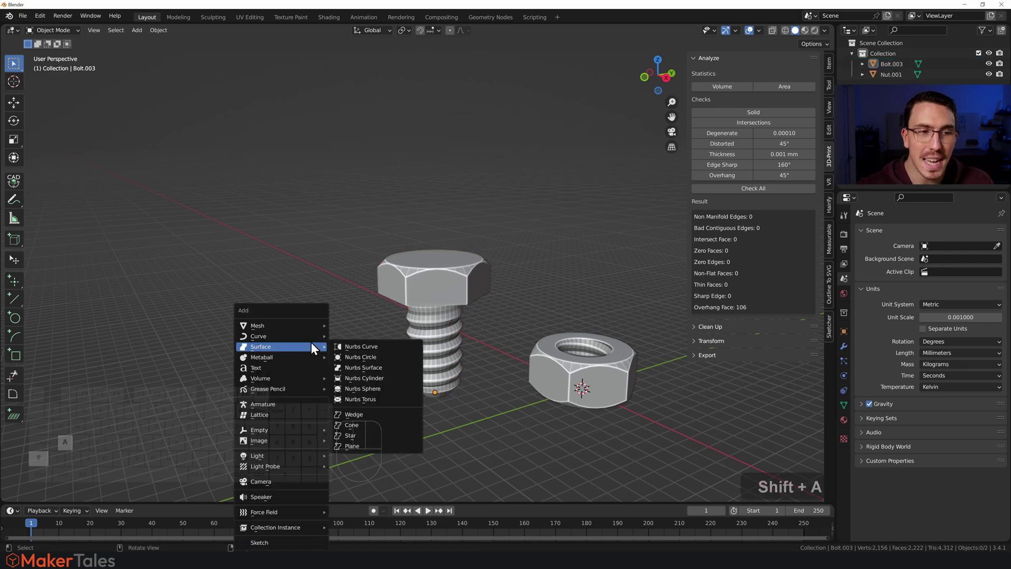
click(538, 245)
shift+middle_drag(539, 246, 438, 241)
drag(562, 216, 308, 406)
key(Delete)
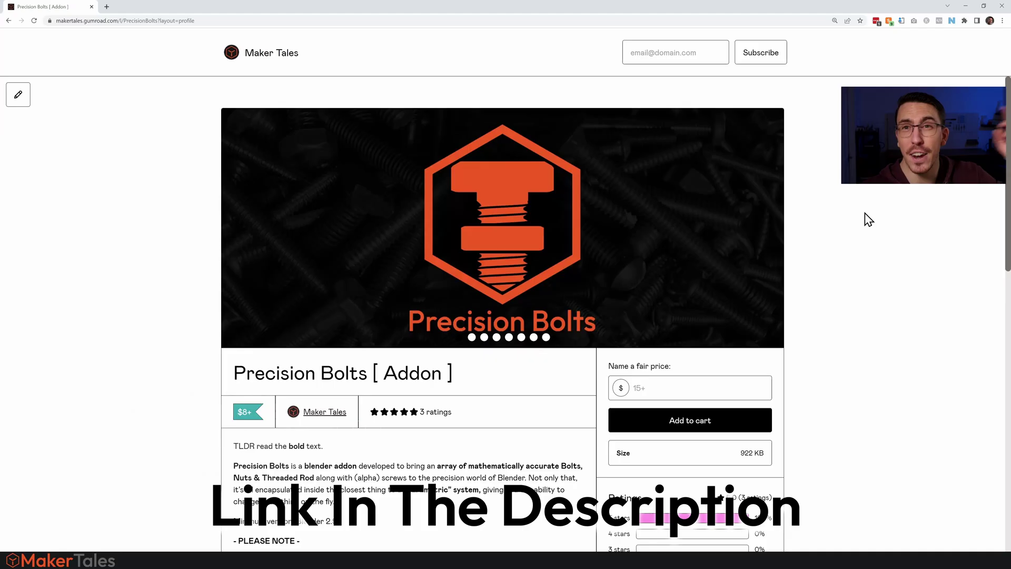
- On the Precision Bolts Gumroad page in the browser, set the price to $15 and add the add-on to the cart
scroll(866, 219, down, 3)
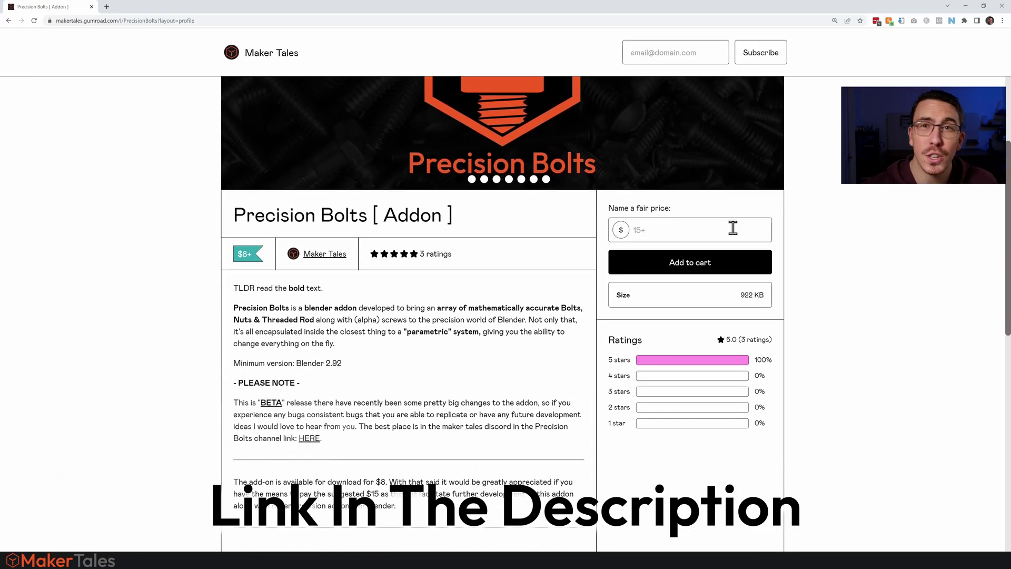
click(734, 227)
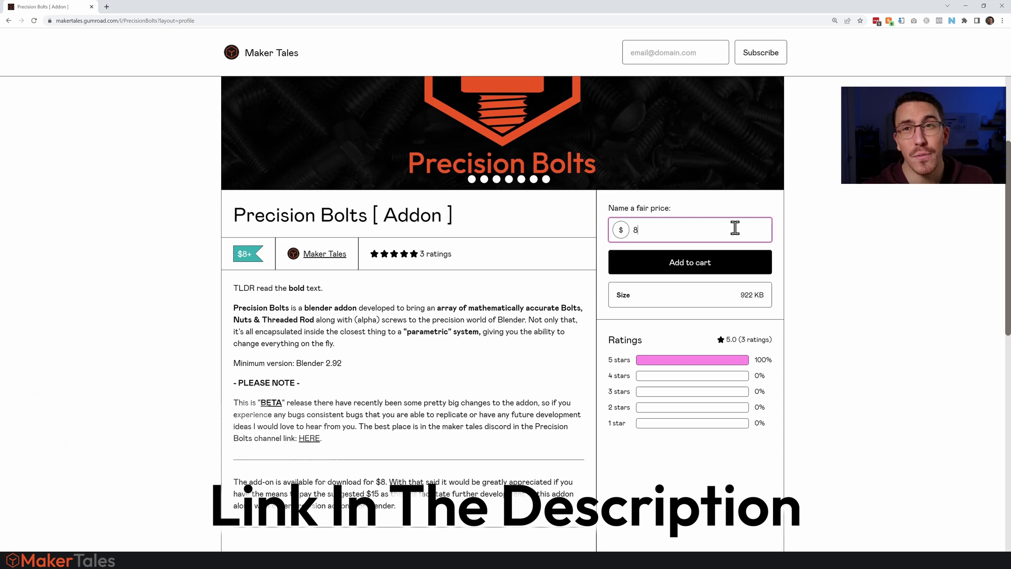
text(15)
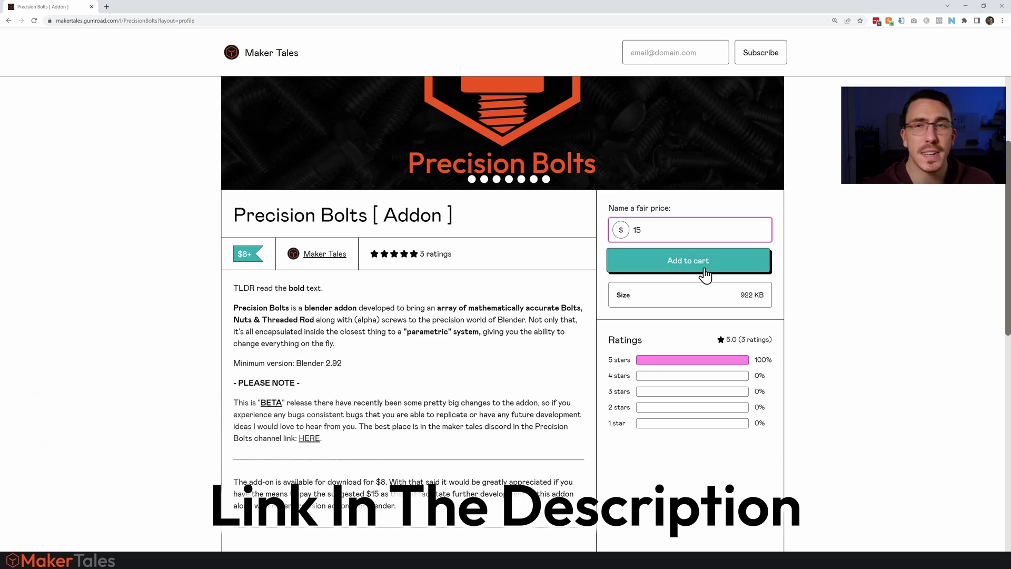
click(639, 270)
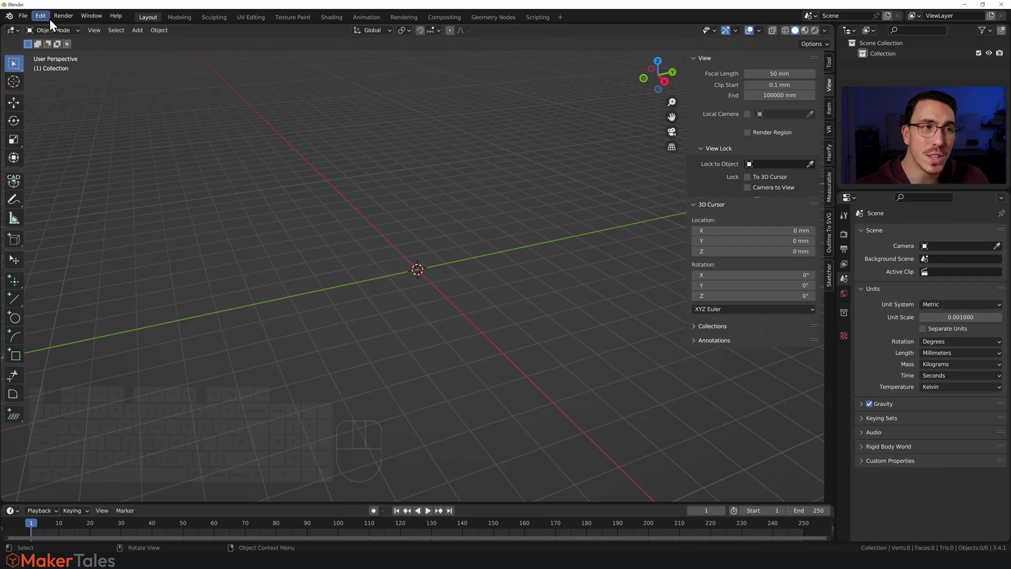
- Back in Blender, install the Precision Bolts add-on from PrecisionBolts_0_1_4.zip and enable it
click(43, 16)
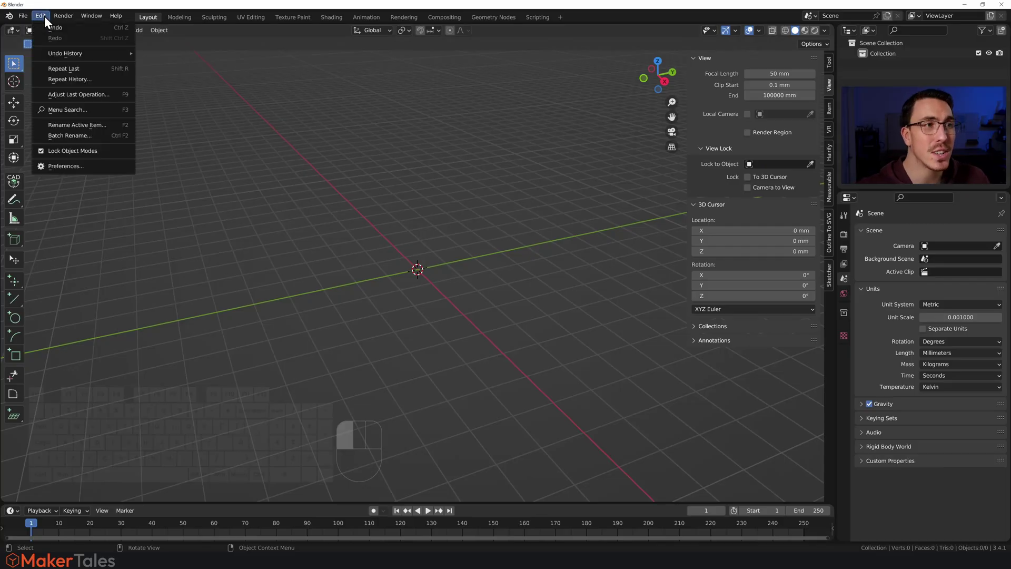
click(62, 167)
click(252, 49)
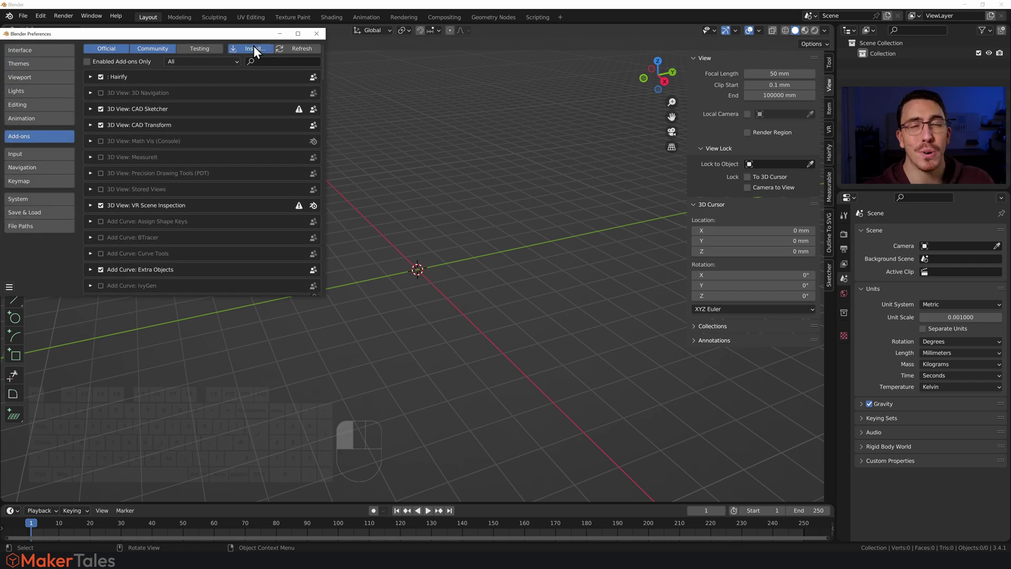
click(404, 302)
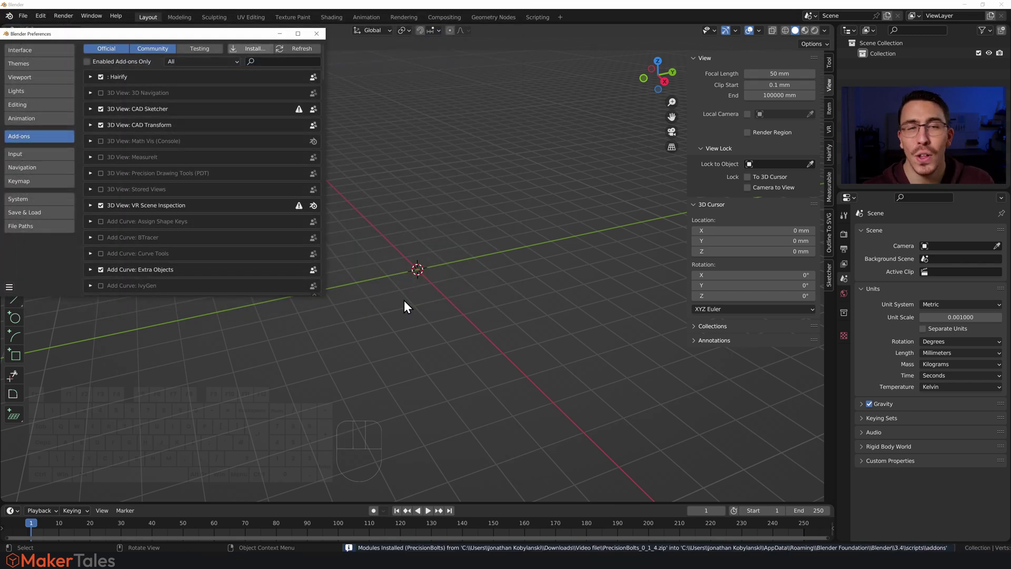
click(100, 77)
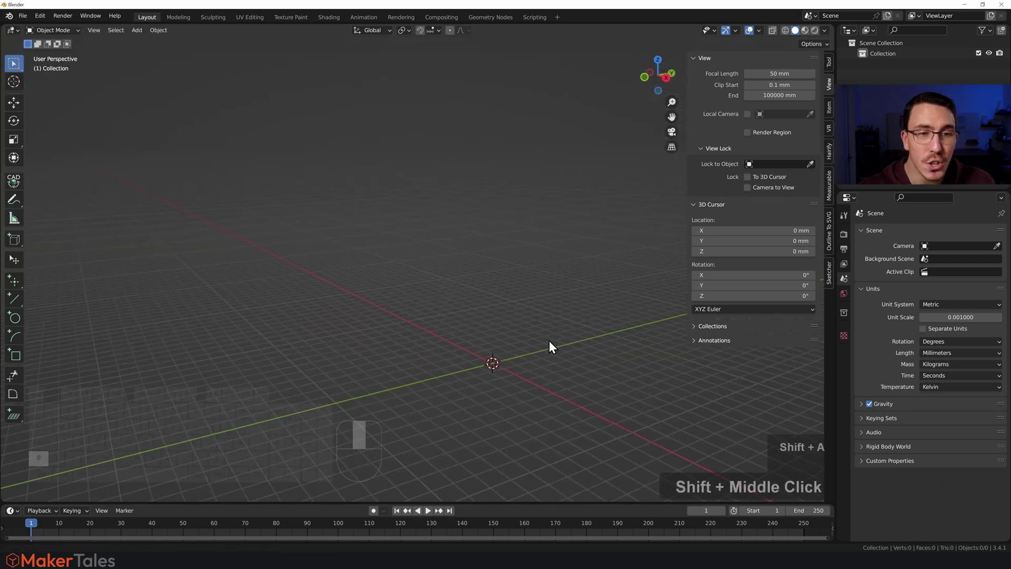
- Add a Precision Bolts fastener bolt at the world origin
shift+middle_drag(548, 340, 484, 321)
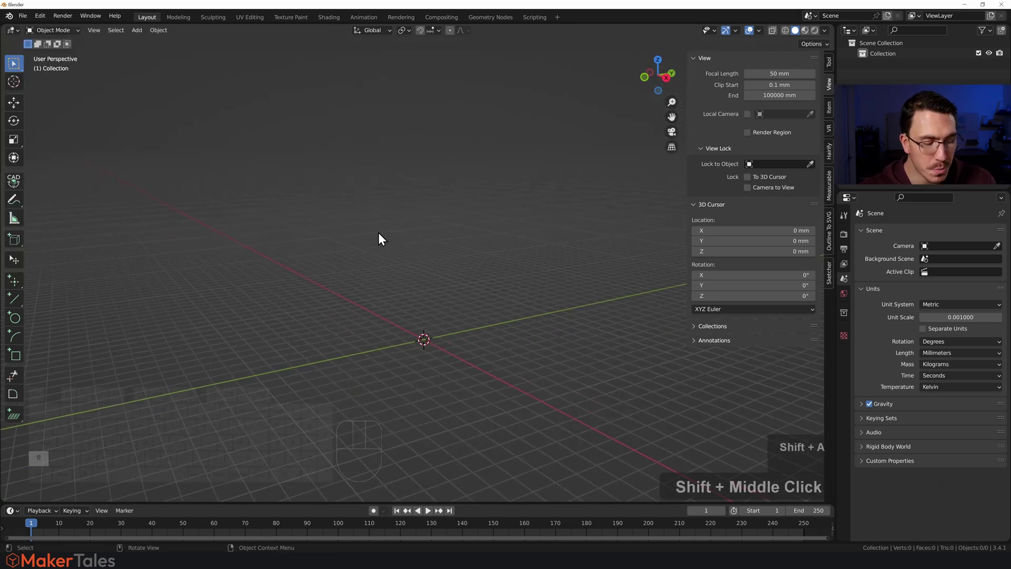
key(shift+a)
mouse_move(372, 230)
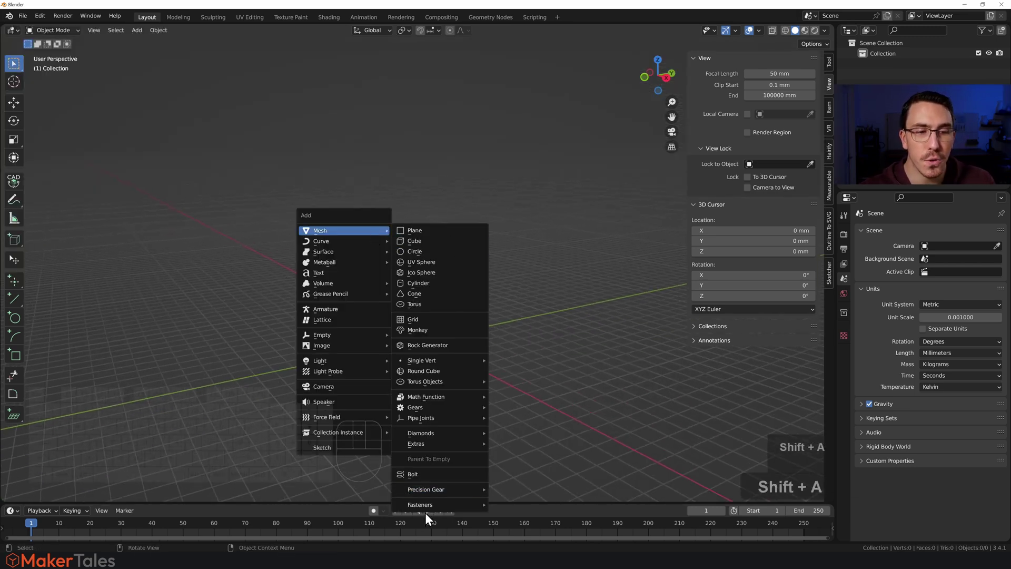
mouse_move(441, 504)
click(512, 473)
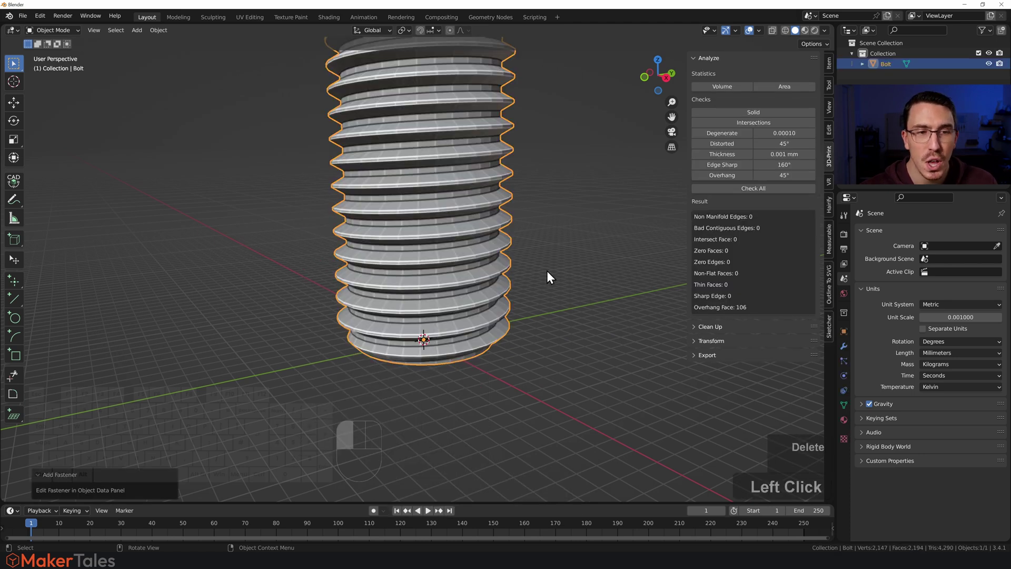
- Open the bolt's Fastener settings in the object properties and generate the preset thumbnails
scroll(549, 244, down, 3)
shift+middle_drag(552, 219, 550, 316)
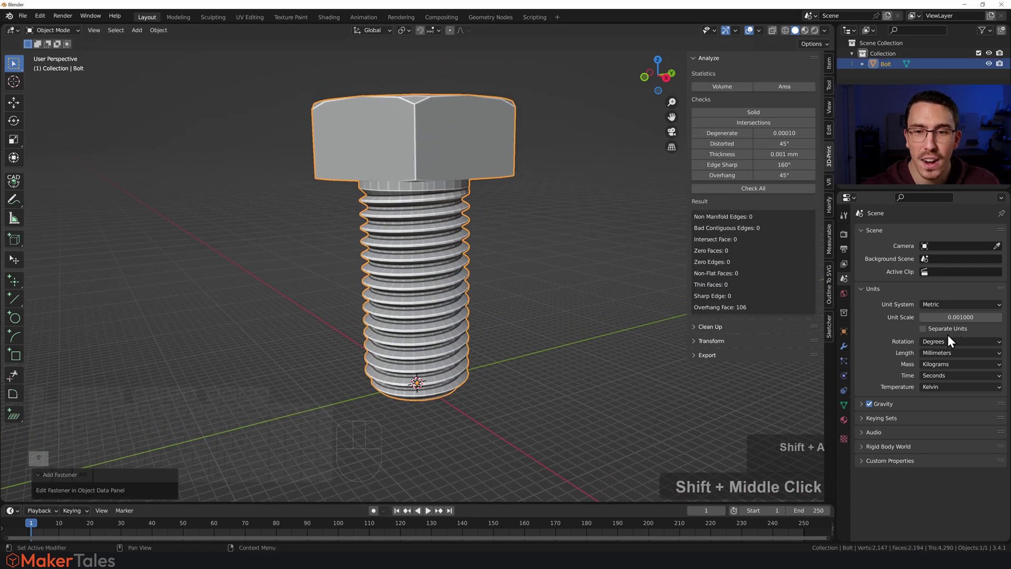
click(843, 331)
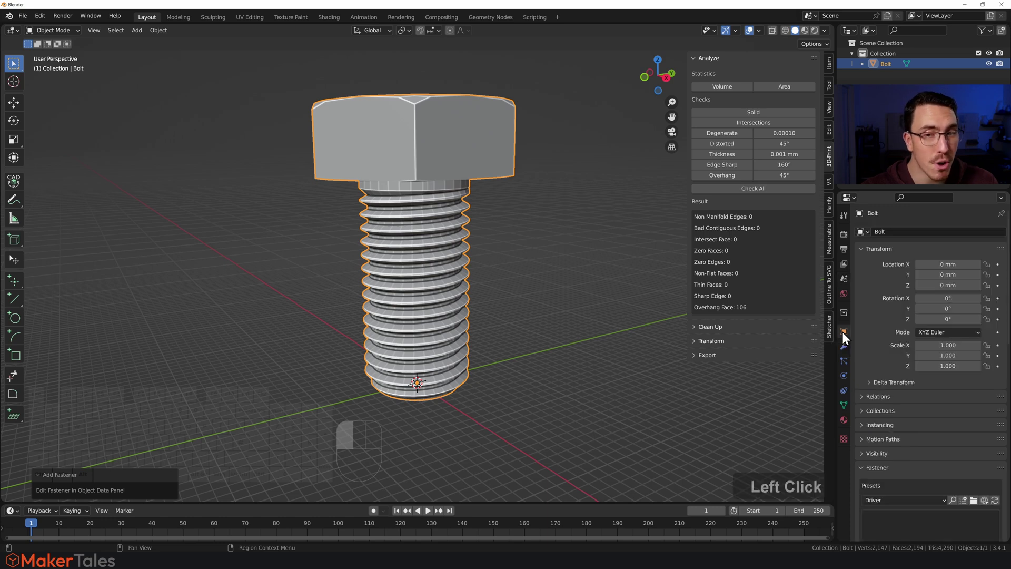
scroll(897, 361, down, 8)
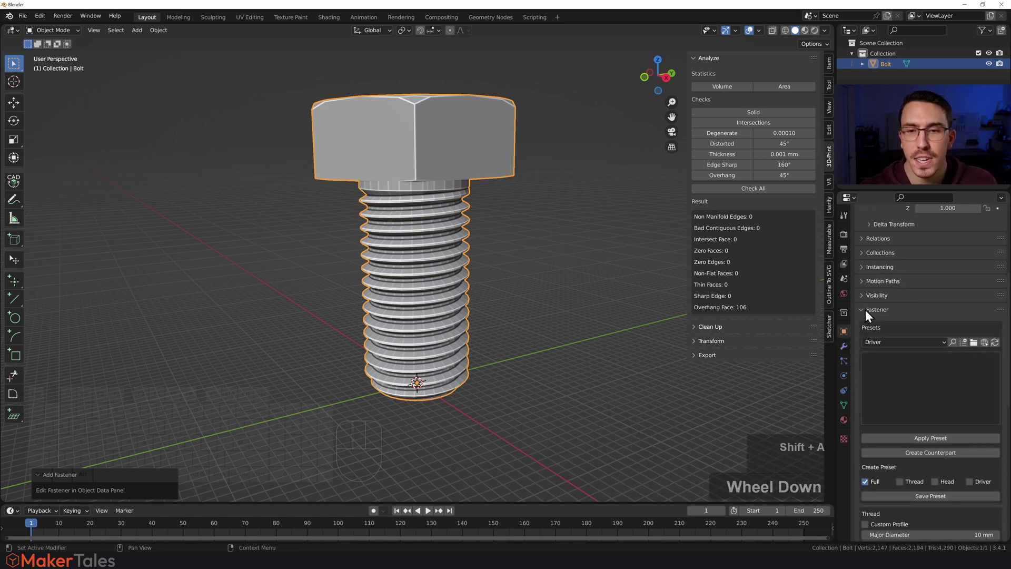
scroll(882, 308, down, 2)
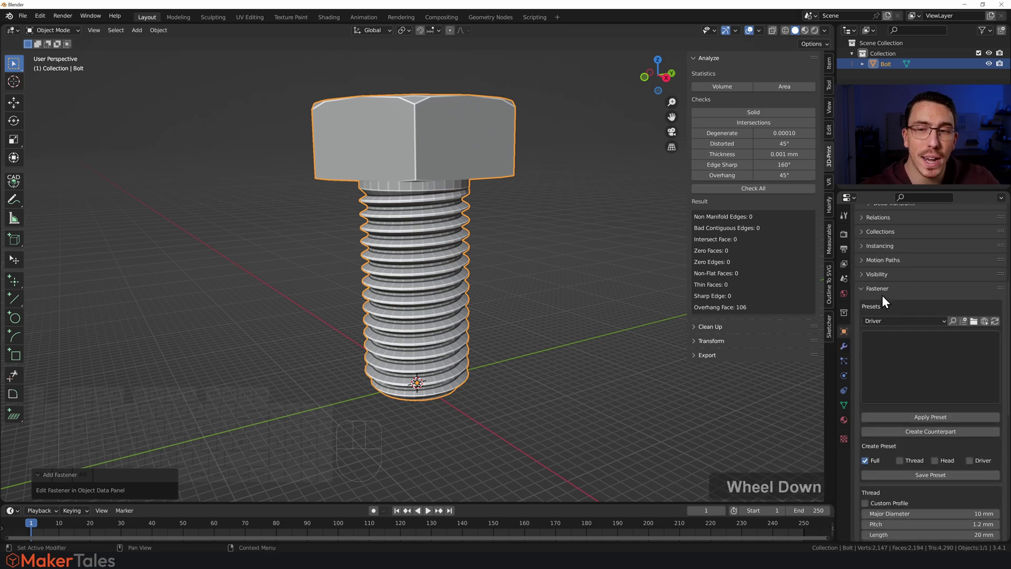
click(995, 320)
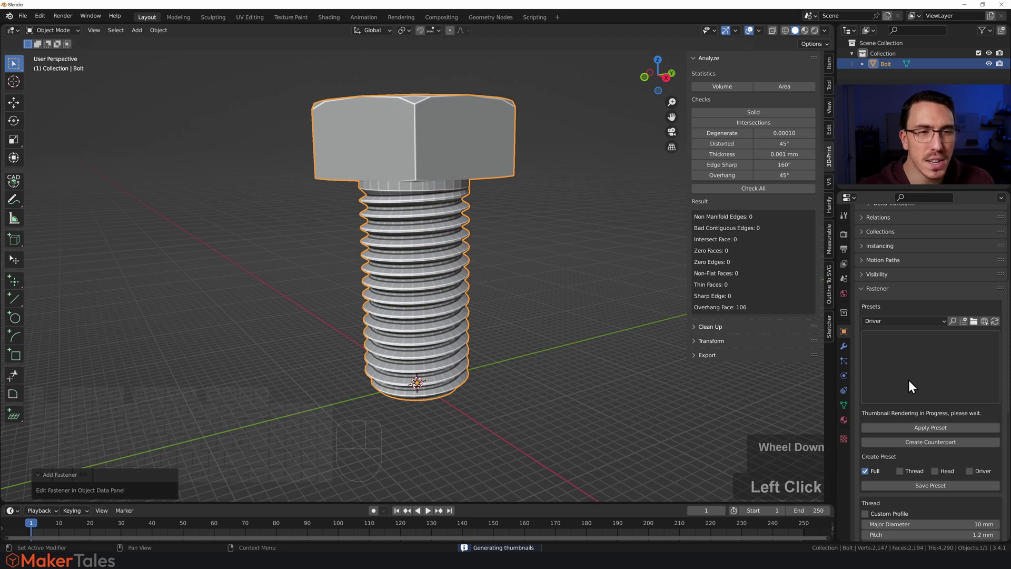
middle_drag(593, 273, 584, 291)
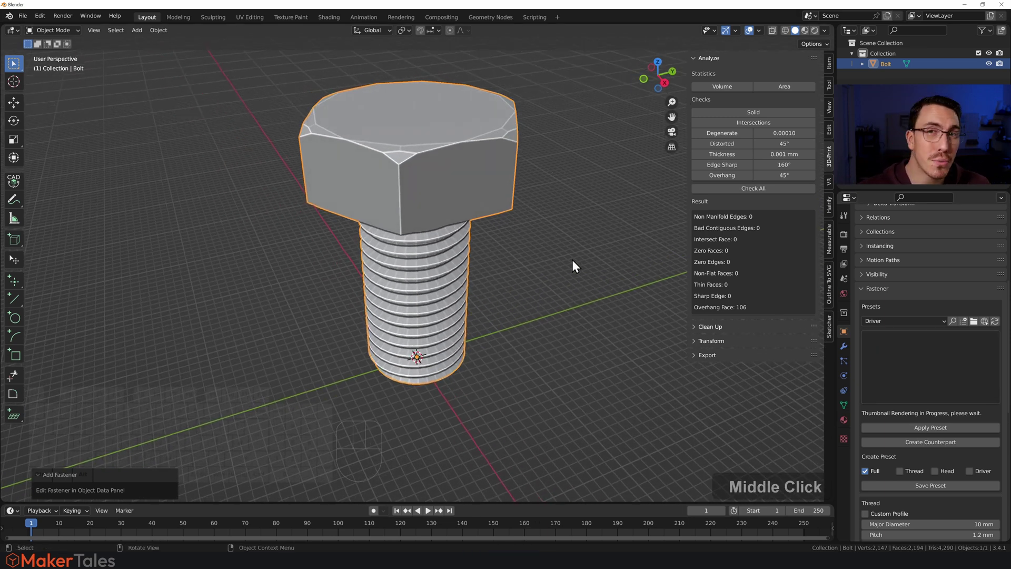
scroll(529, 258, down, 2)
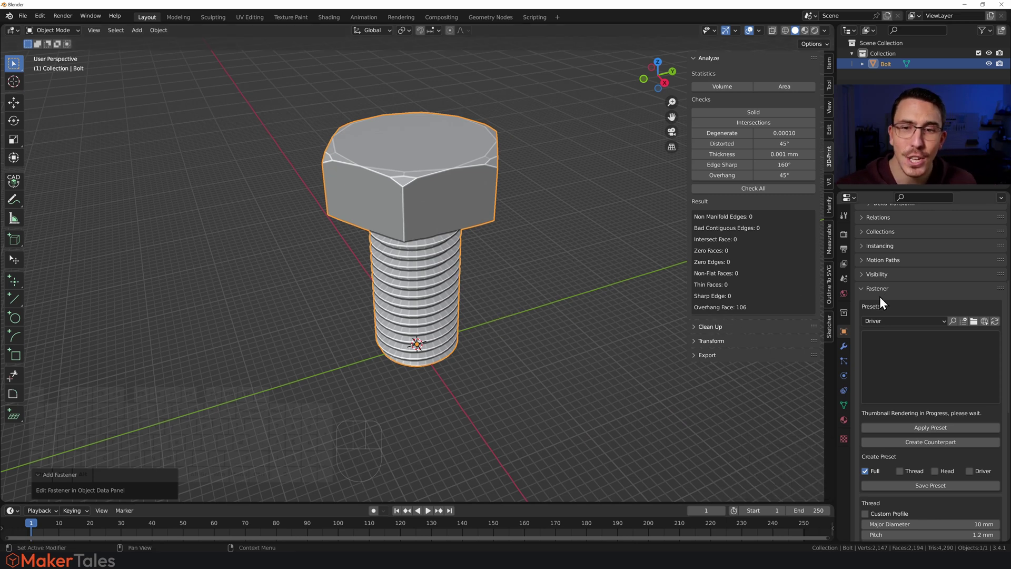
- Switch the preset category to Standard Full and apply the hex-head bolt preset with the thick, coarse thread
scroll(889, 318, down, 1)
click(890, 318)
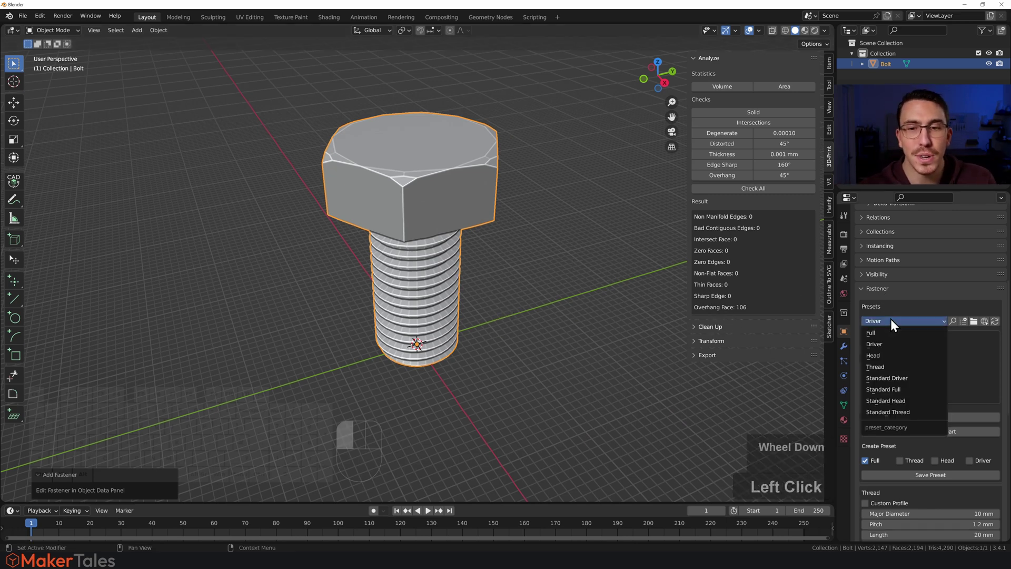
click(885, 391)
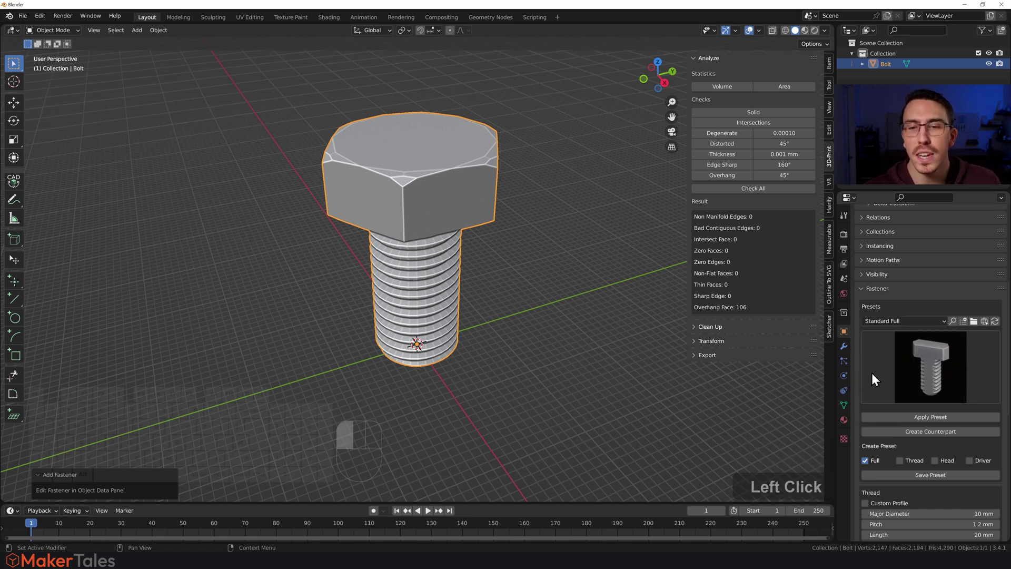
scroll(551, 251, down, 3)
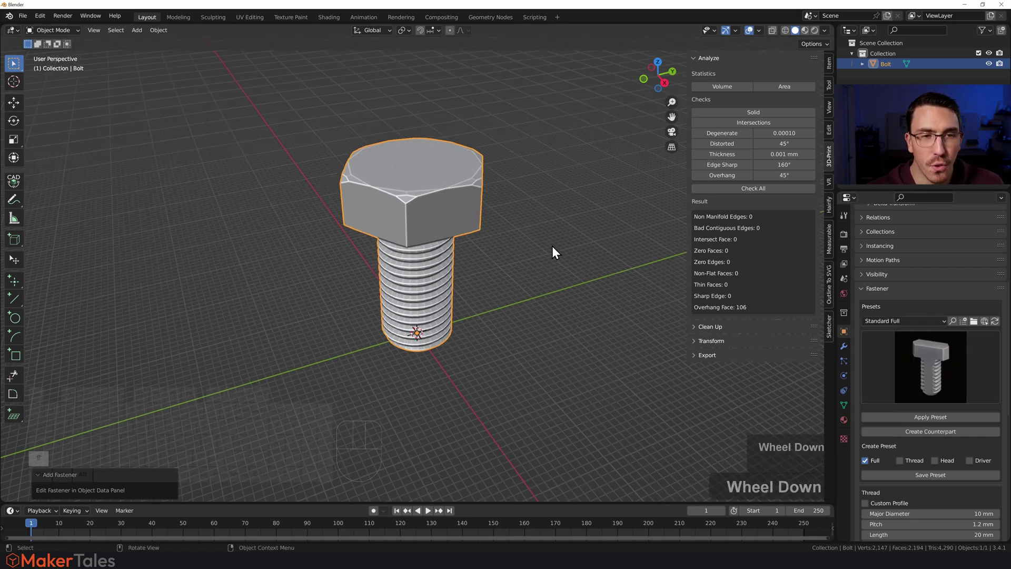
middle_drag(547, 287, 538, 278)
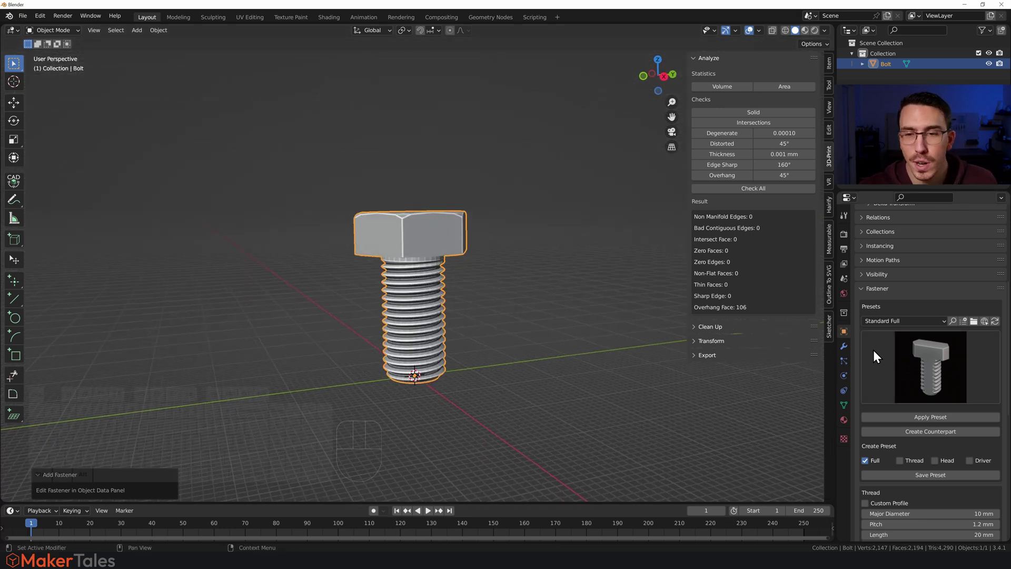
click(911, 360)
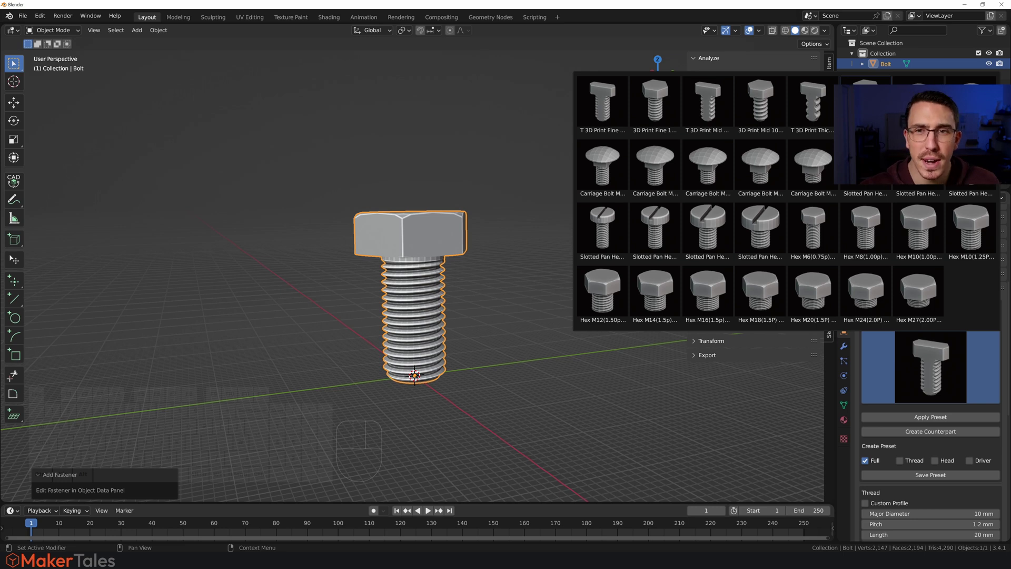
click(865, 106)
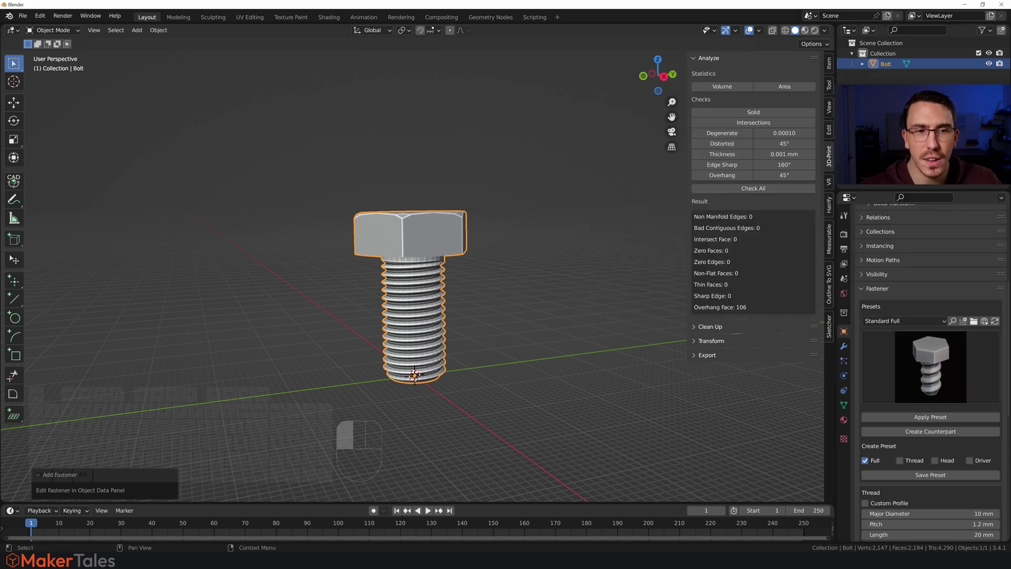
click(928, 416)
middle_drag(611, 344, 541, 309)
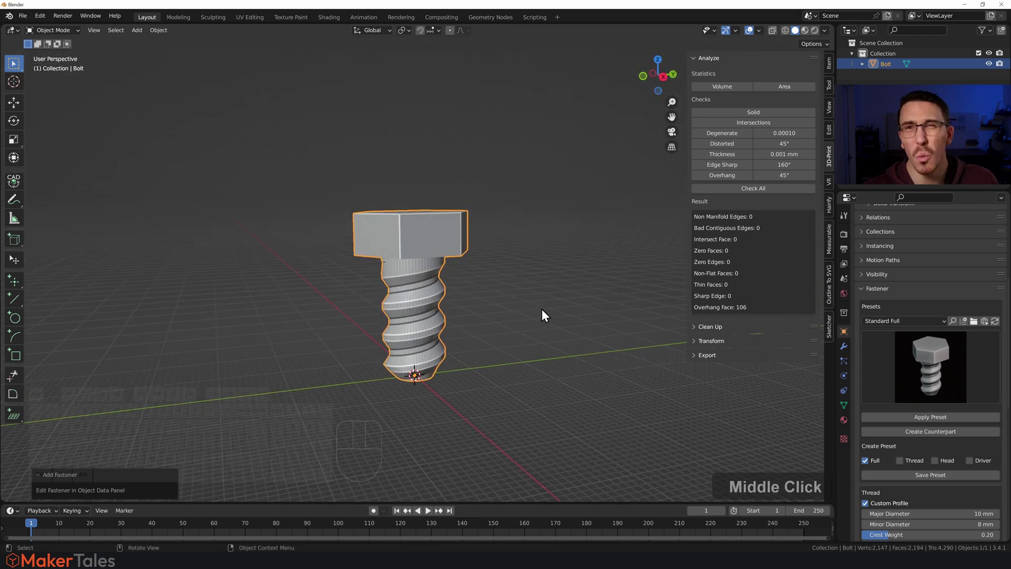
- Switch the preset category to Standard Head and apply the Carriage 10m head to the bolt
click(891, 318)
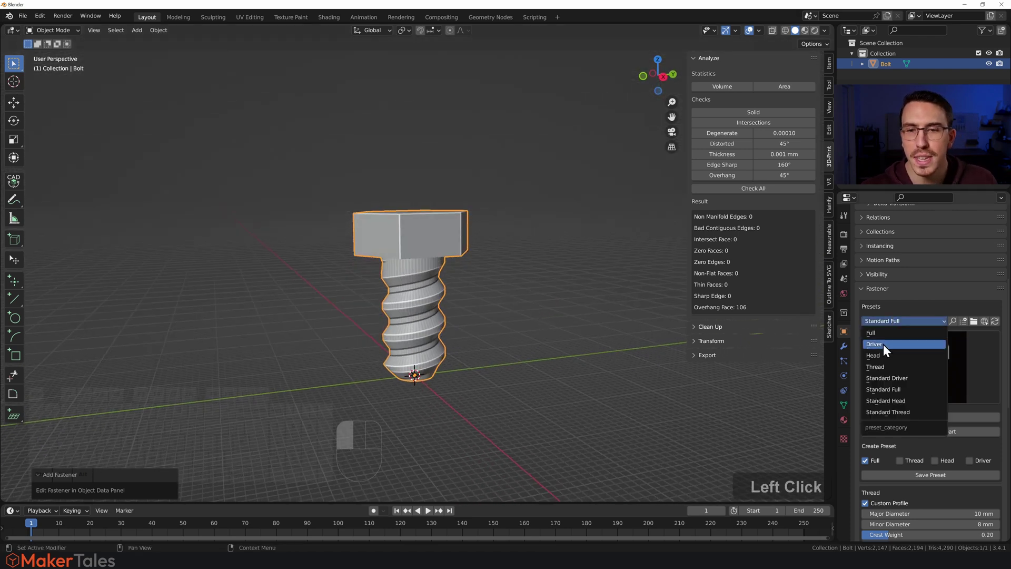
click(895, 402)
click(922, 373)
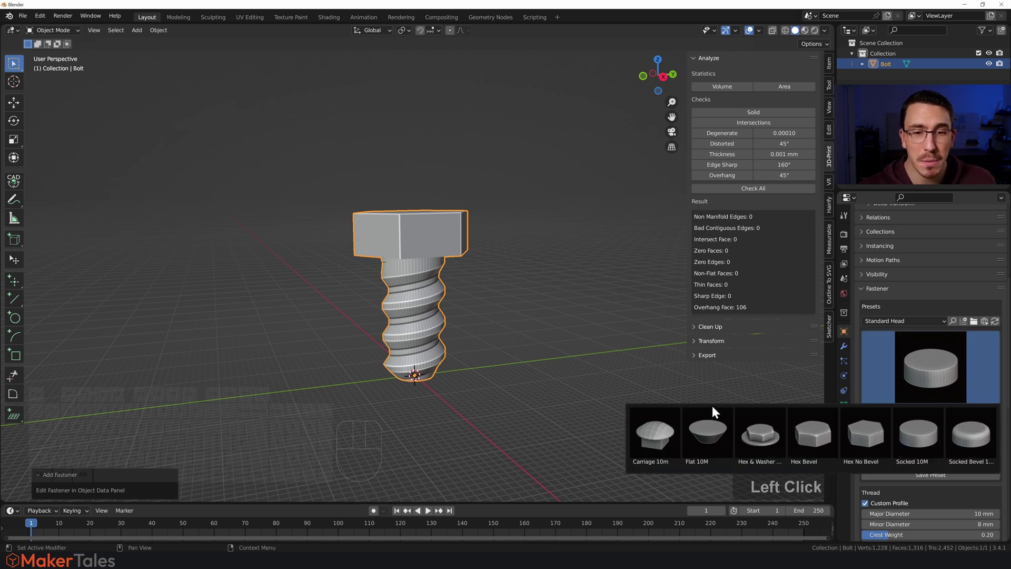
click(652, 436)
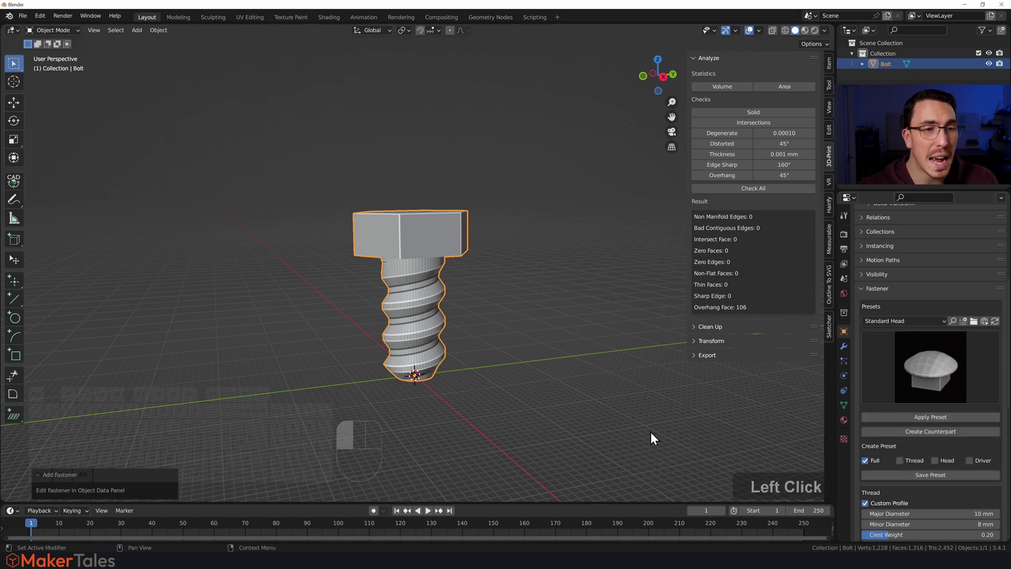
click(920, 415)
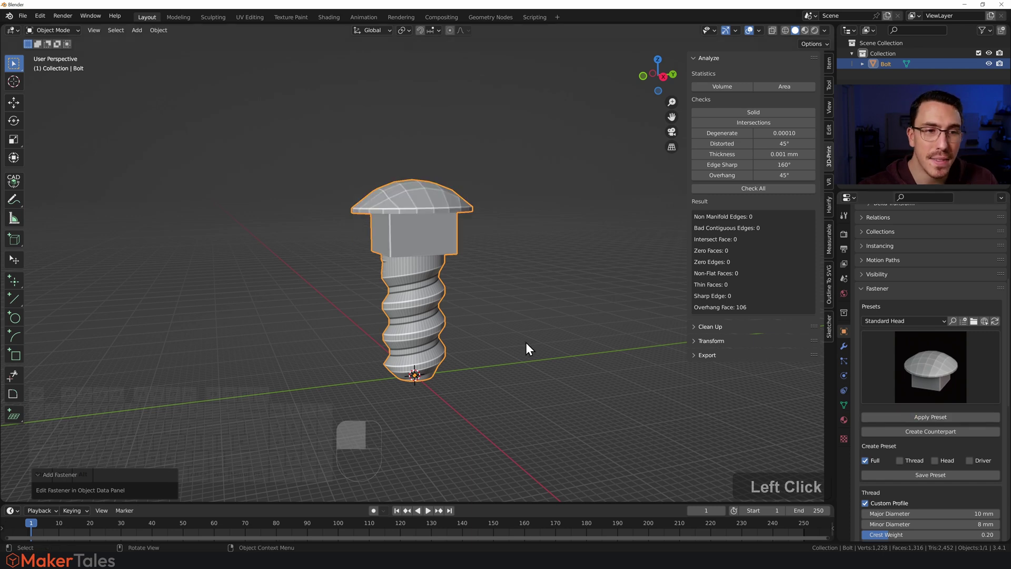
mouse_move(525, 342)
middle_down()
mouse_move(528, 308)
mouse_move(535, 350)
middle_up()
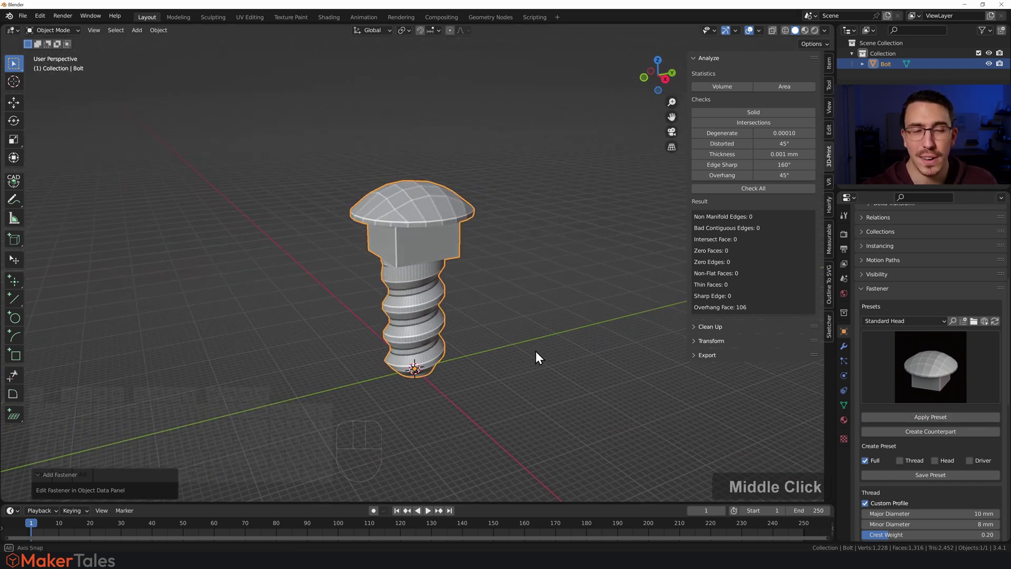
- Apply the Flat 10M preset from the Standard Head category to the bolt
click(932, 367)
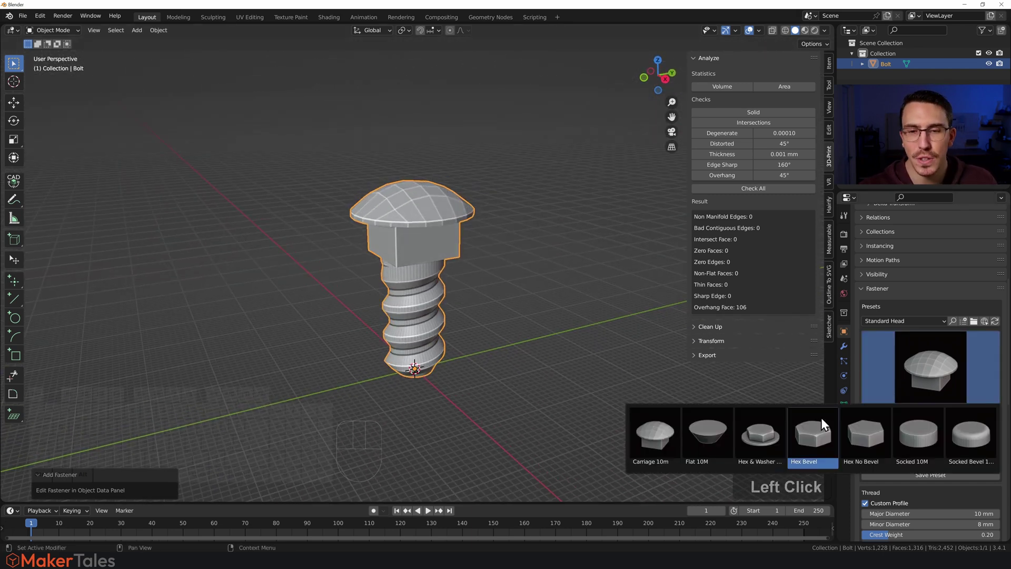
click(707, 435)
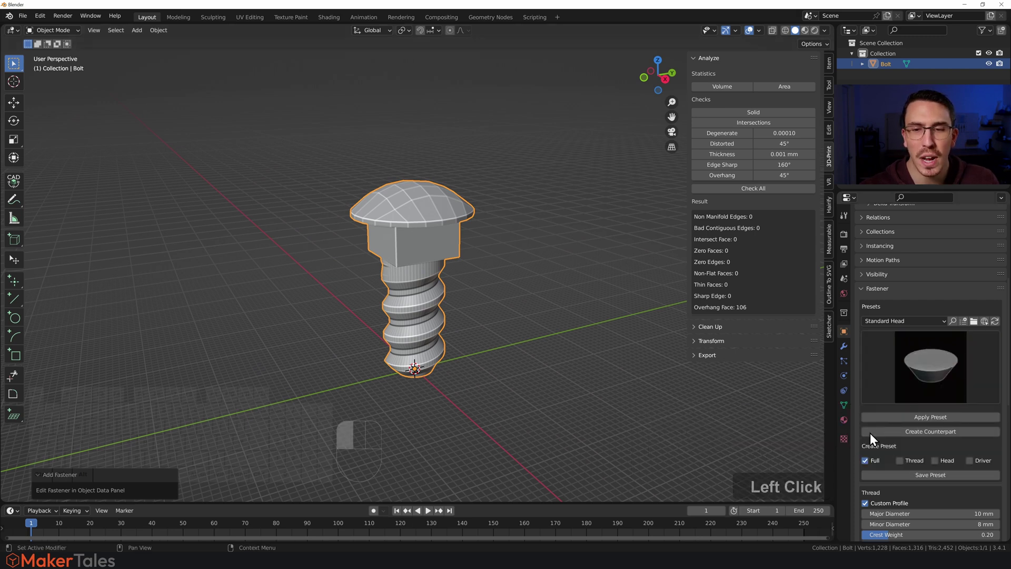
click(932, 416)
- Switch the preset category to Standard Driver and apply the Full Slotted driver to the bolt head
click(884, 321)
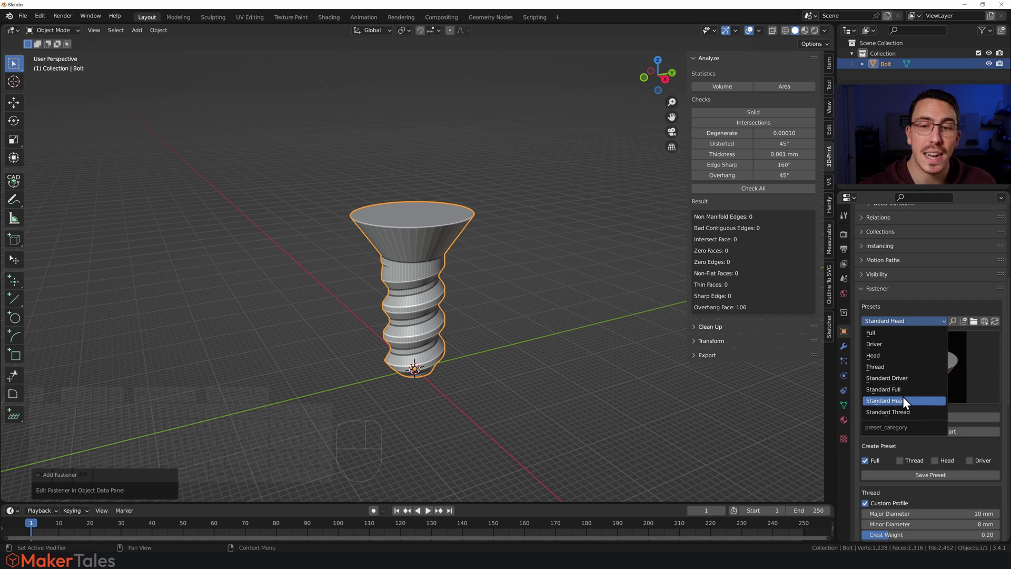
click(887, 378)
click(932, 369)
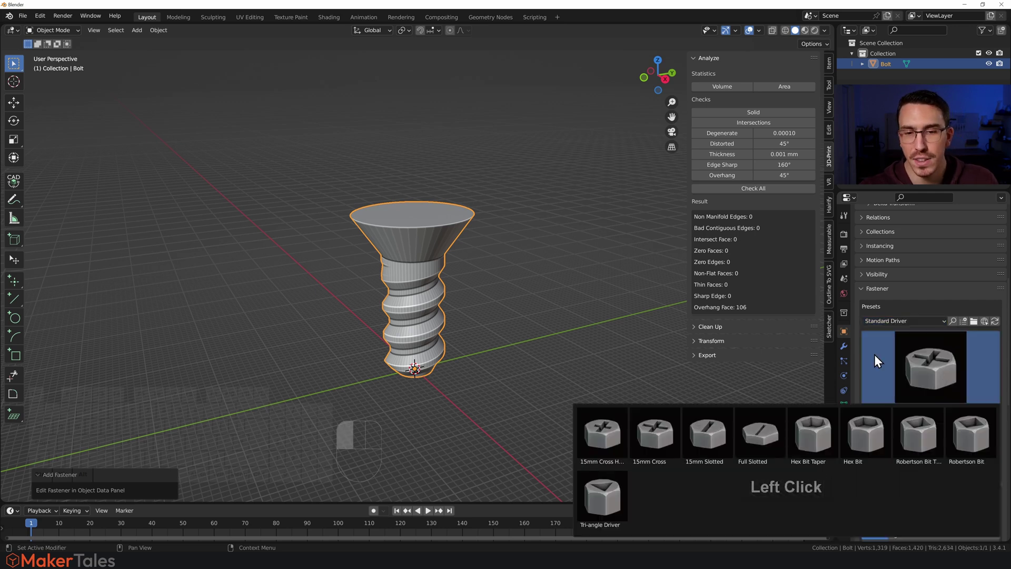
click(747, 431)
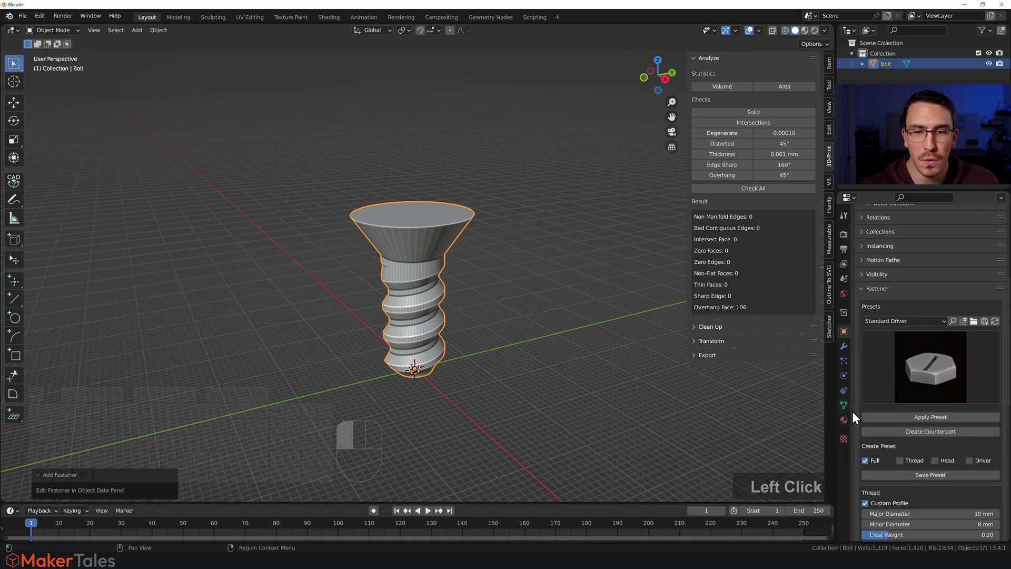
click(916, 416)
middle_drag(441, 375, 432, 324)
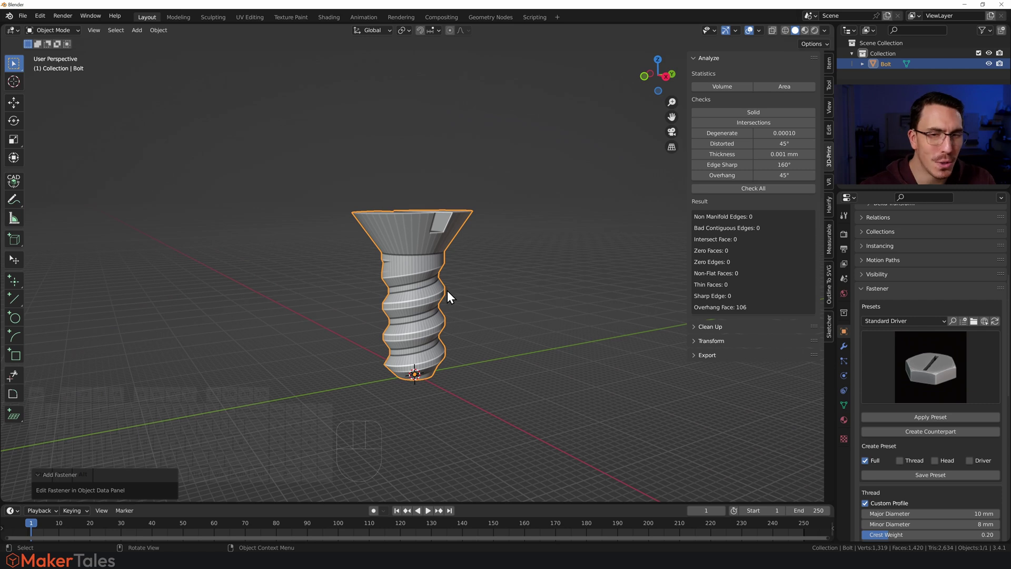
- Try out the bolt's Tolerance setting at 1.00, and return it to 0.00
scroll(902, 377, down, 15)
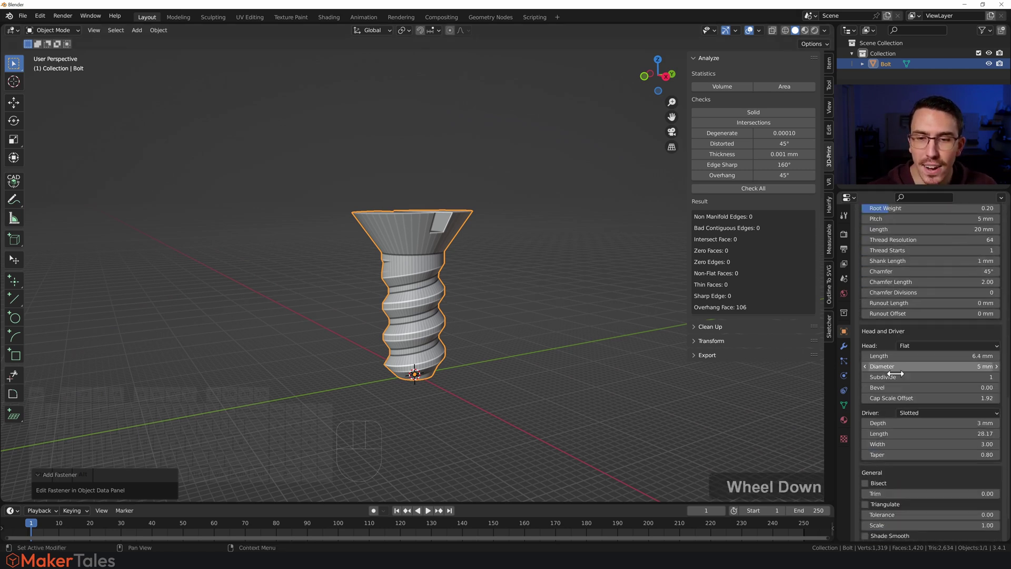
scroll(895, 374, down, 3)
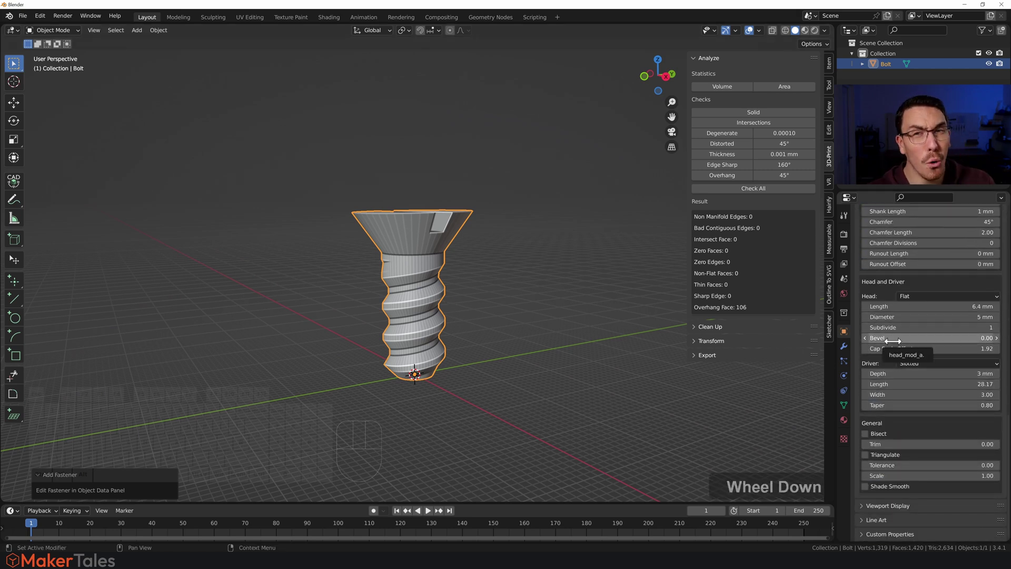
click(904, 464)
drag(904, 464, 976, 464)
click(908, 464)
text(1)
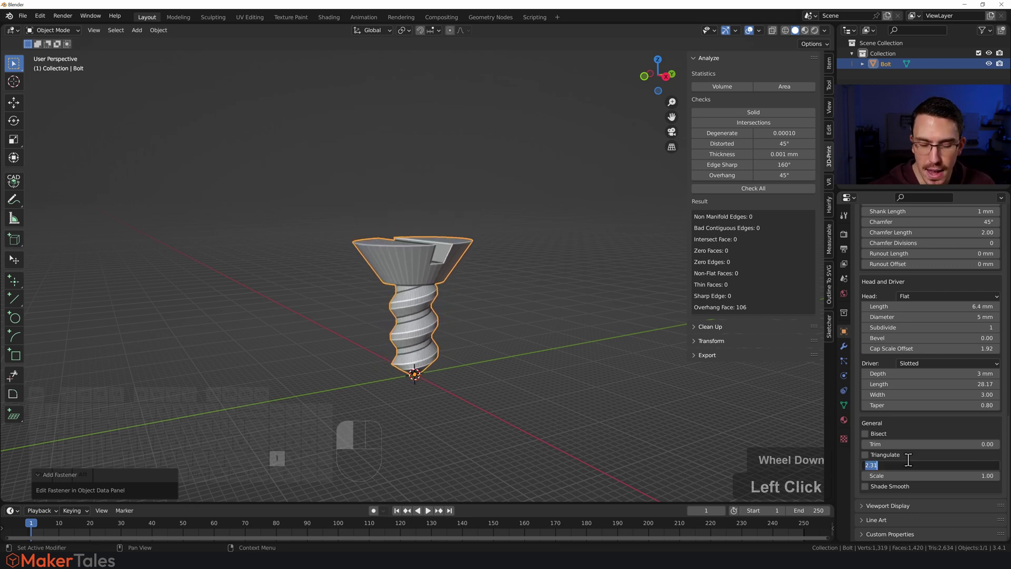
key(Return)
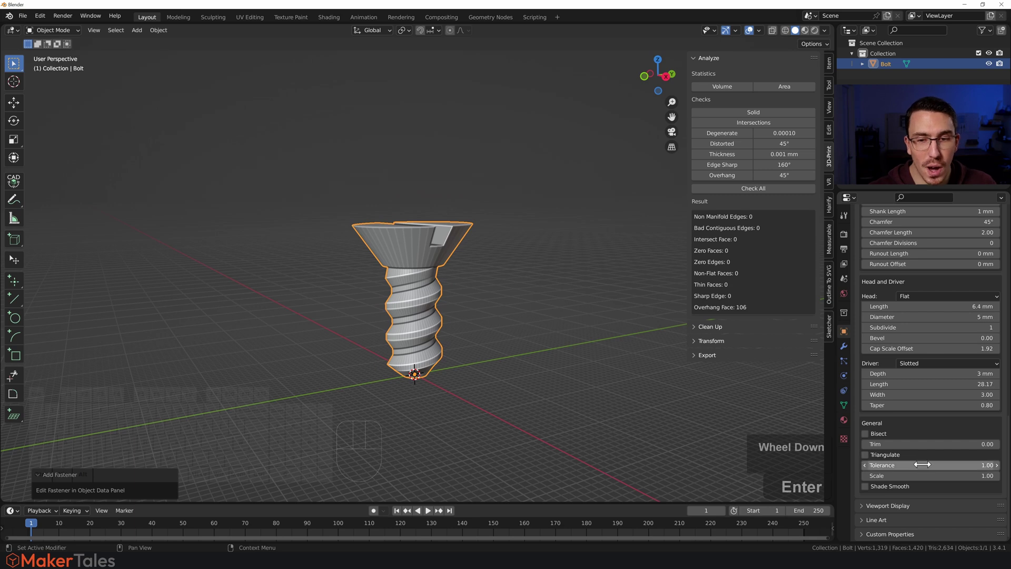
drag(924, 463, 903, 463)
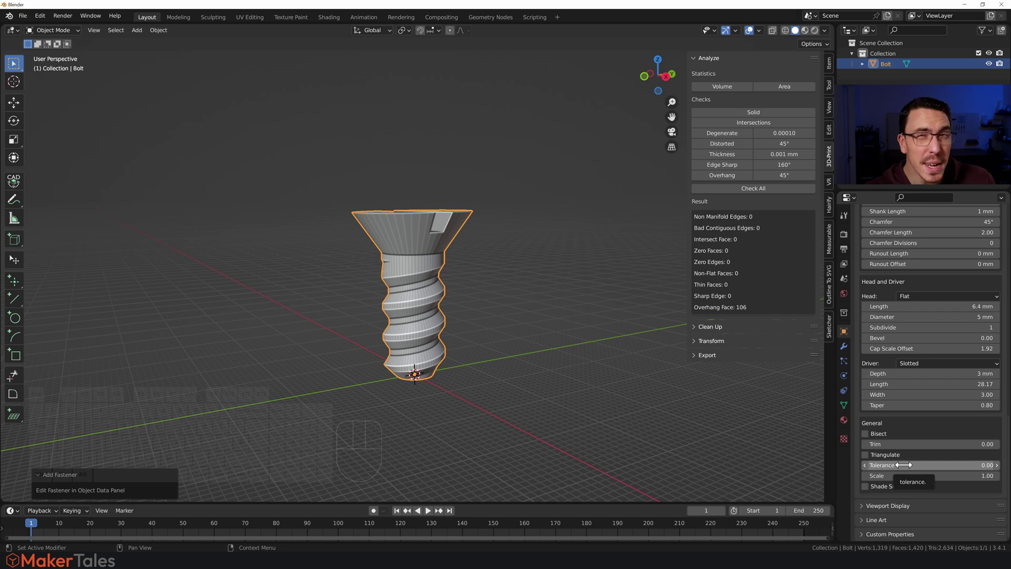
- Set the bolt's Tolerance to 0.3
drag(903, 464, 903, 465)
text(.3)
key(Return)
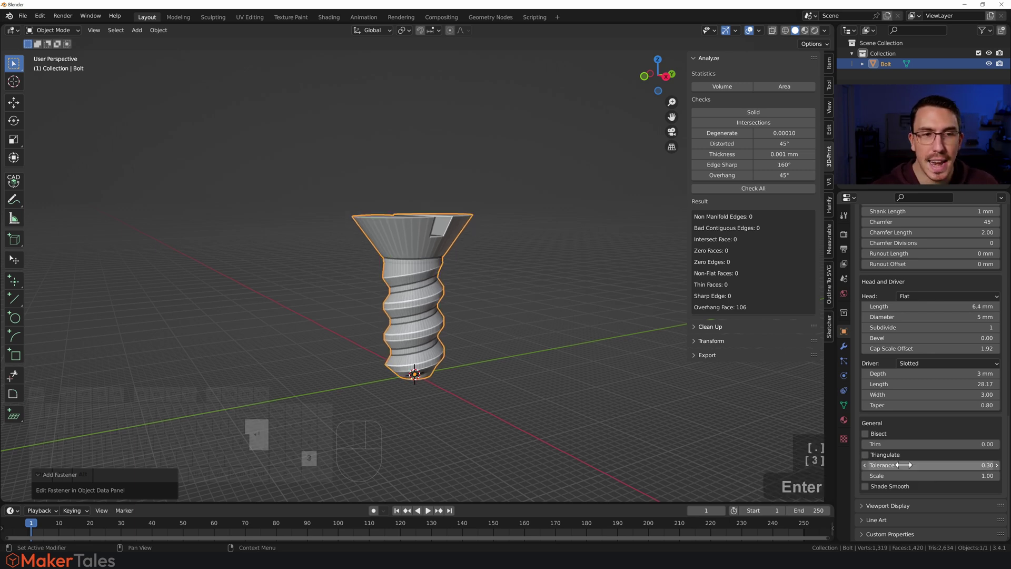
- Create the matching nut for the selected bolt as its counterpart and deselect everything
click(463, 359)
click(412, 337)
scroll(919, 303, up, 5)
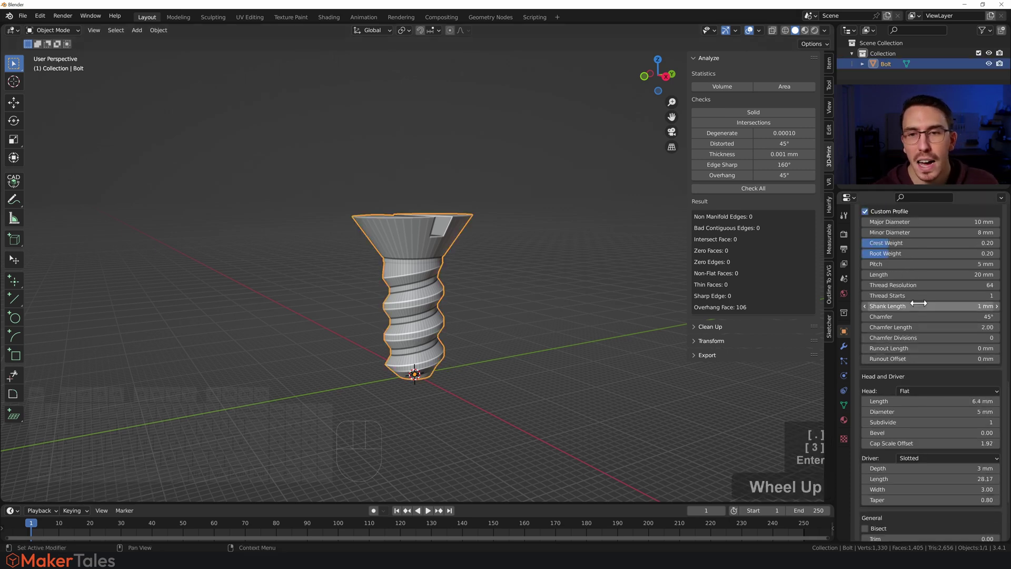
scroll(918, 303, up, 8)
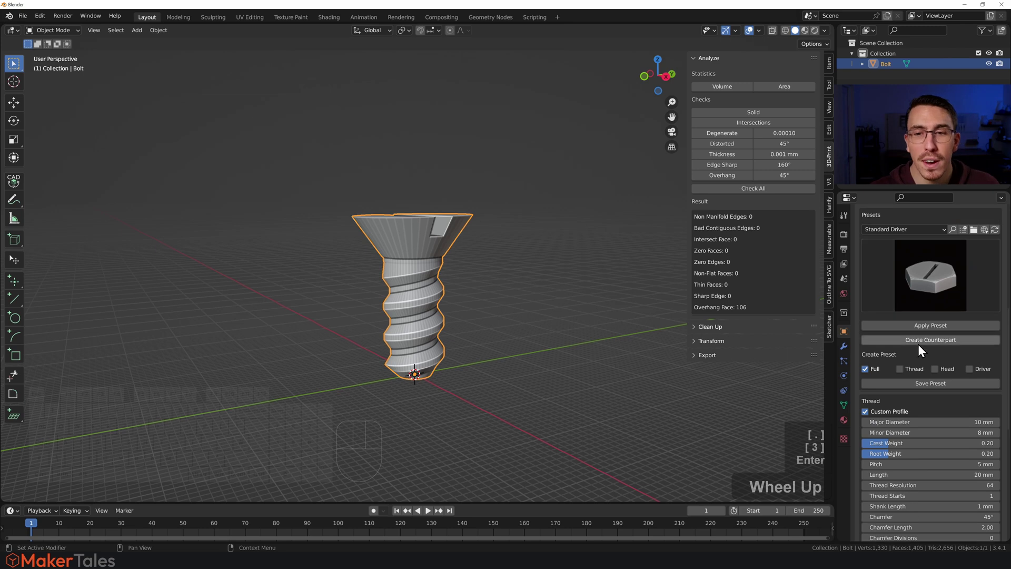
click(918, 339)
middle_drag(529, 276, 593, 304)
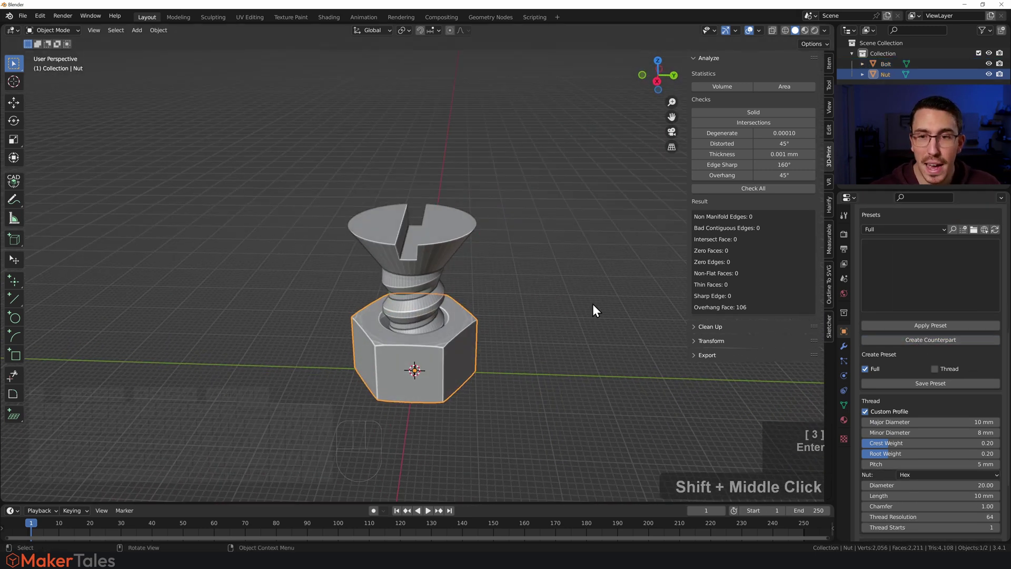
click(550, 381)
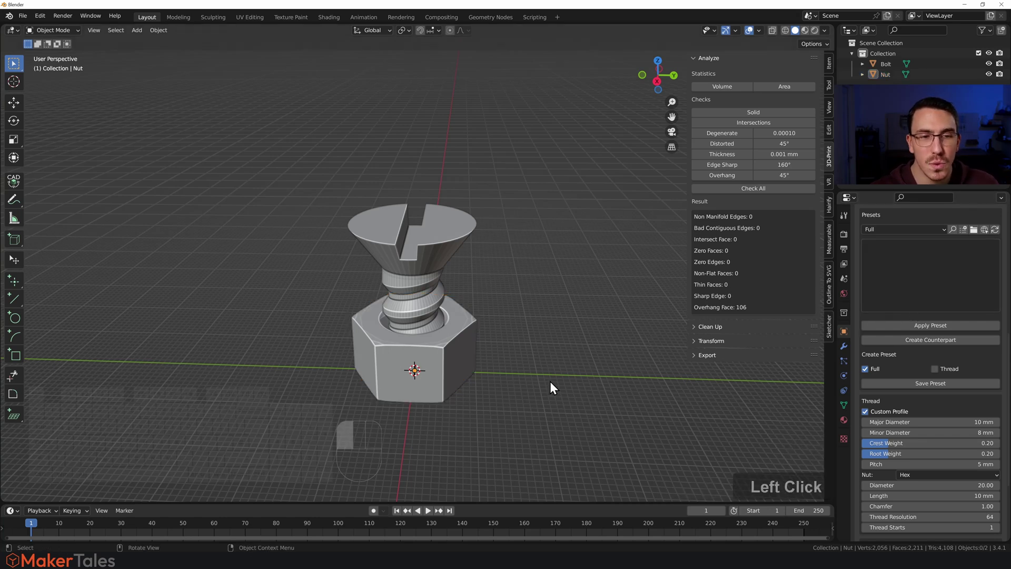
- Move the nut off the bolt to stand beside it, about 27 mm along Y
click(441, 368)
key(g)
key(Return)
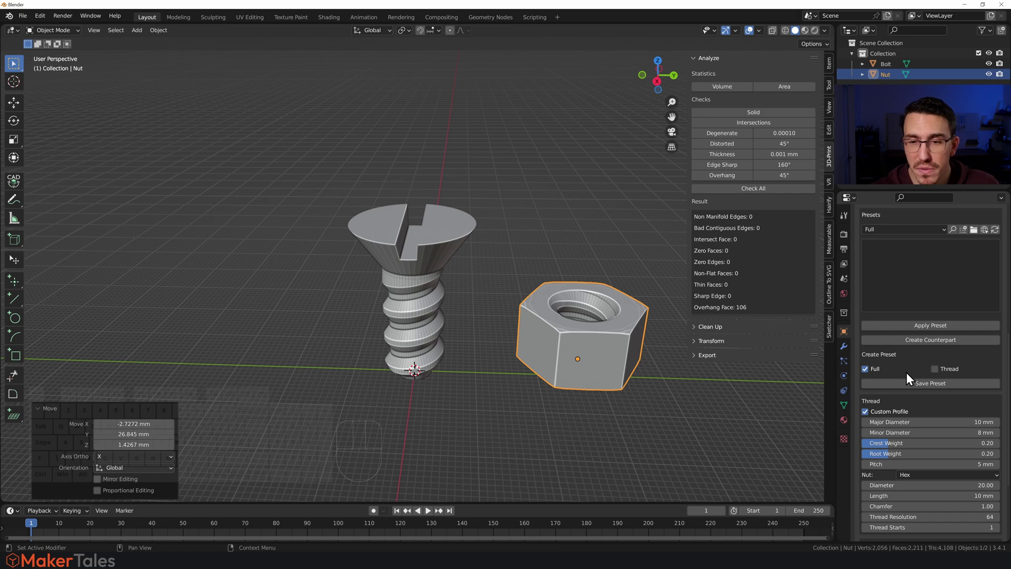
- Set the nut's Chamfer to 0 and its Length to 7 mm
scroll(906, 372, down, 4)
click(894, 422)
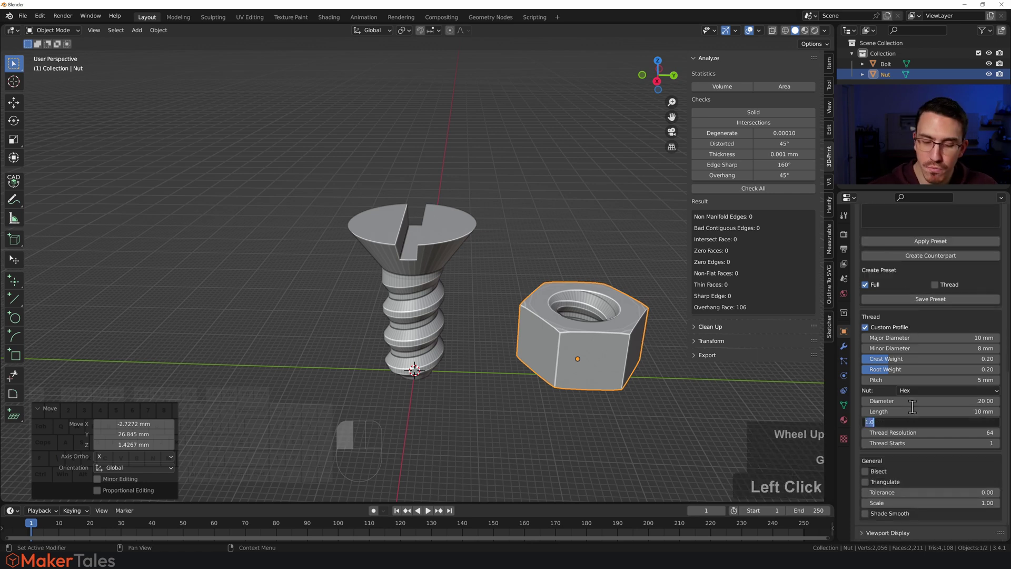
text(0)
key(Return)
click(906, 411)
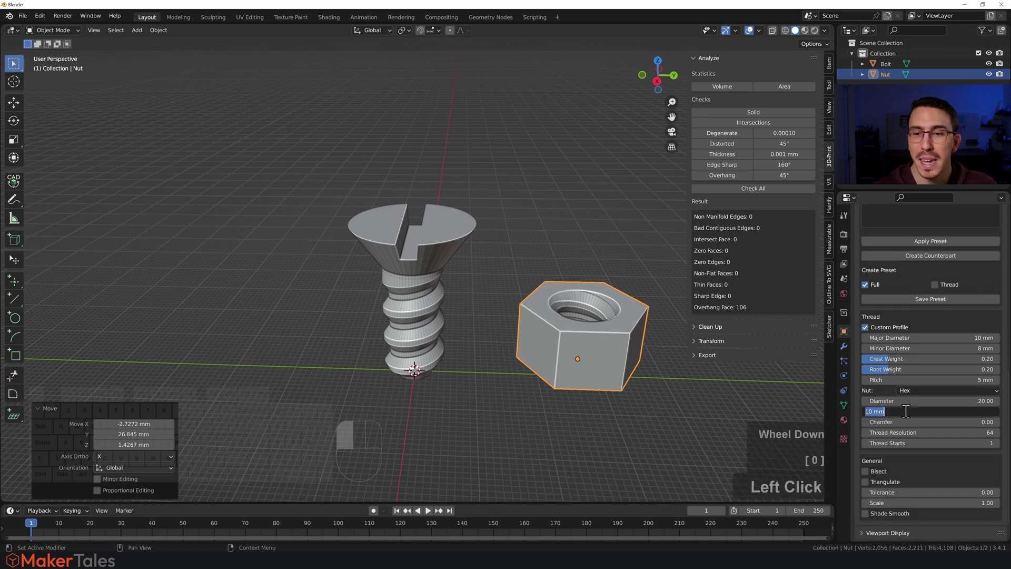
text(7)
key(Return)
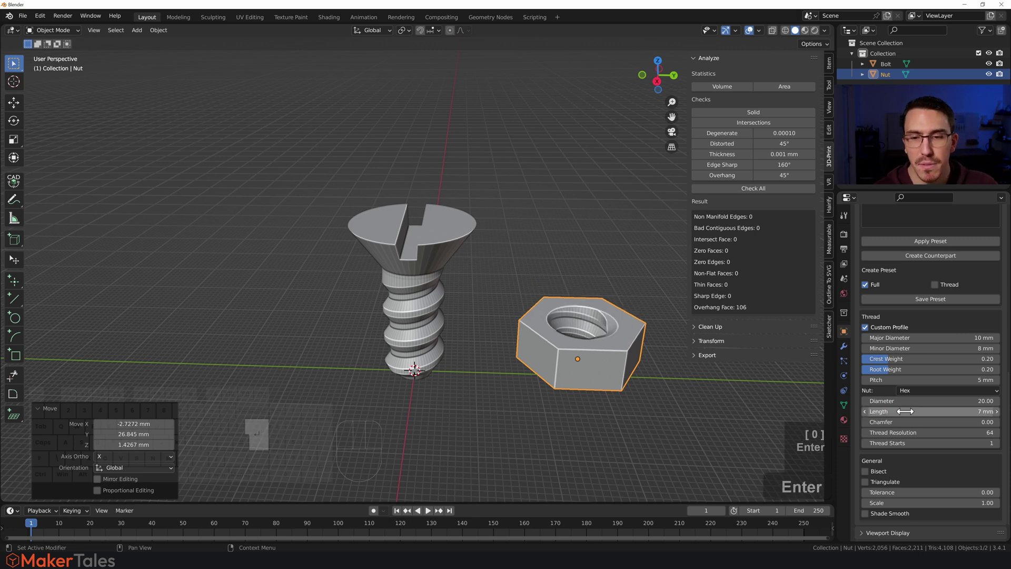
- Set the nut's Tolerance to -0.4
scroll(919, 411, down, 1)
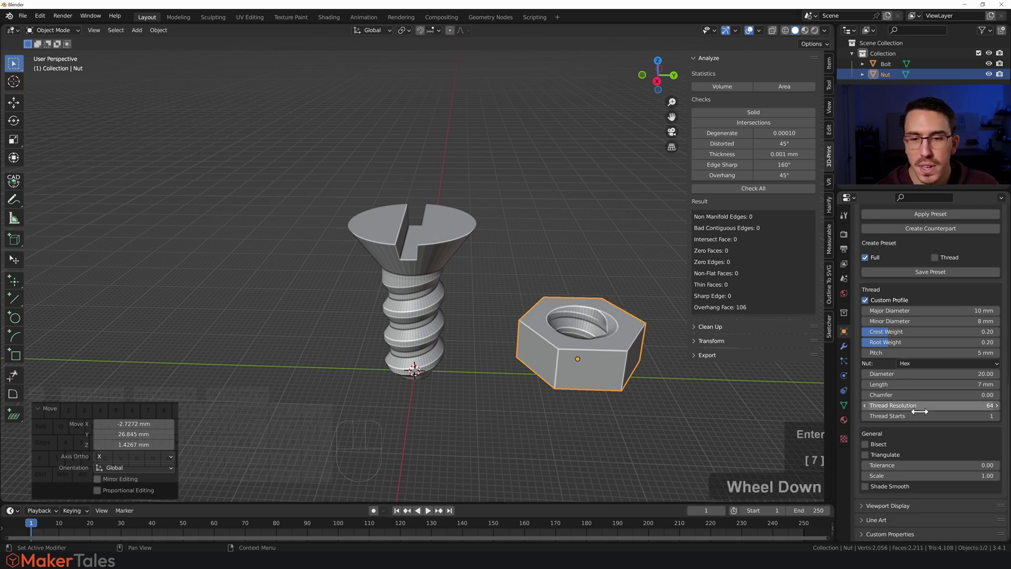
click(915, 465)
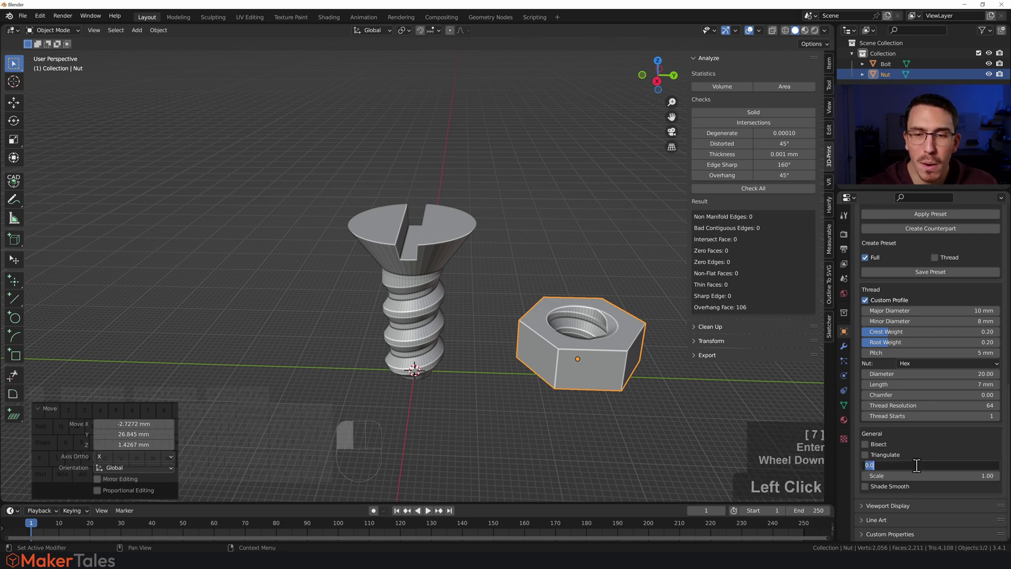
text(-)
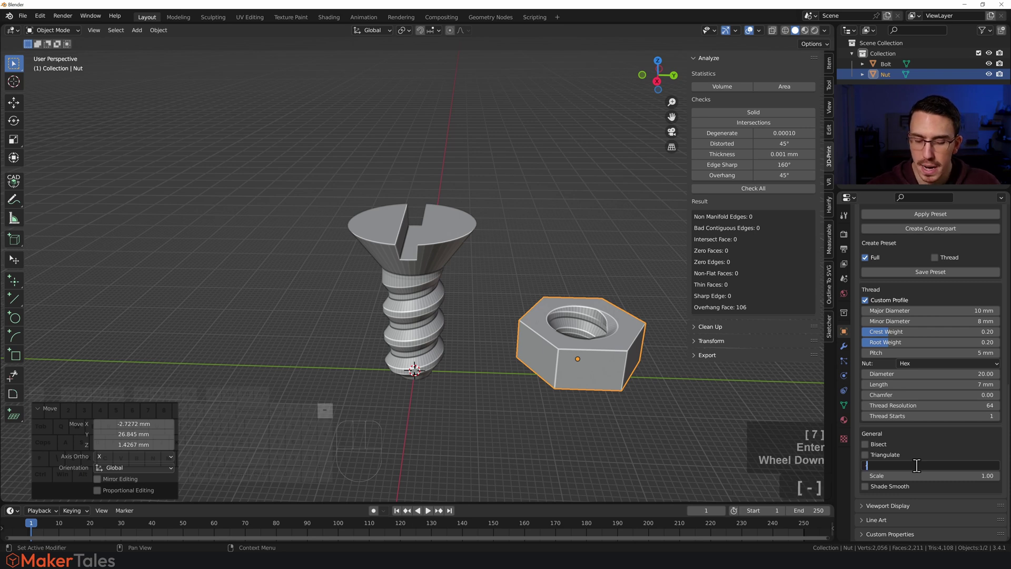
text(0.4)
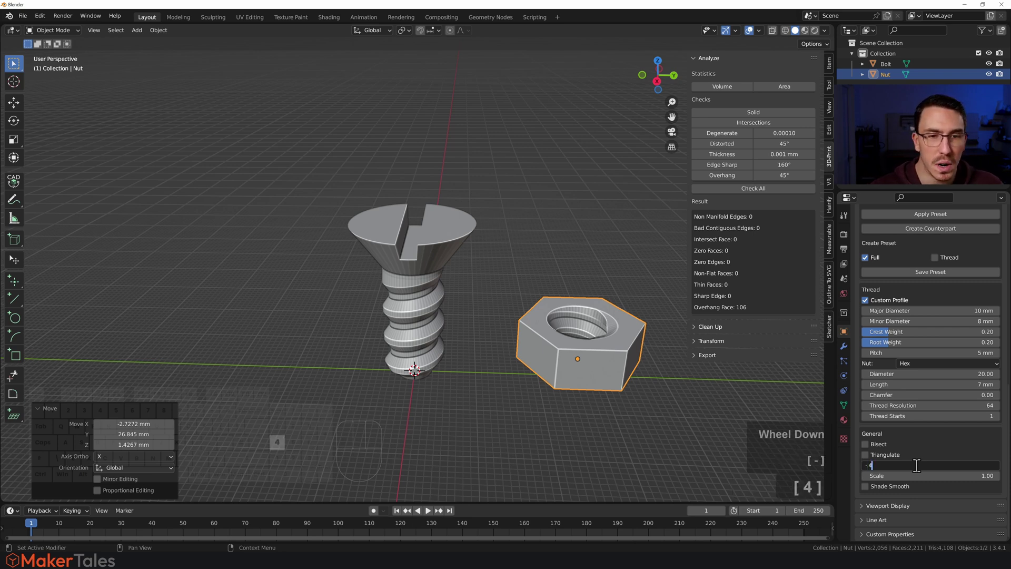
key(Return)
- Reset the bolt's Tolerance to 0 and deselect everything
click(429, 297)
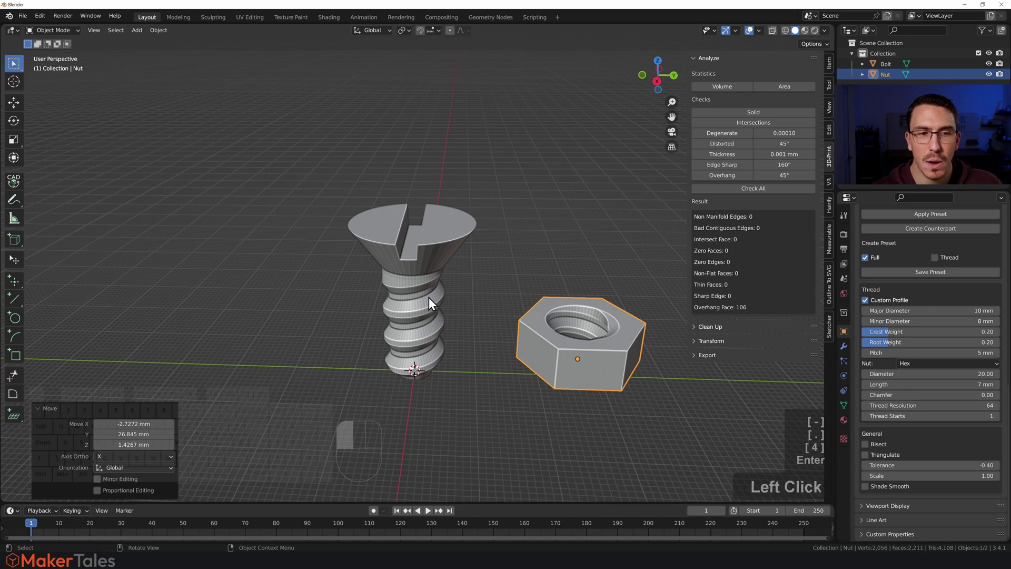
scroll(937, 454, down, 8)
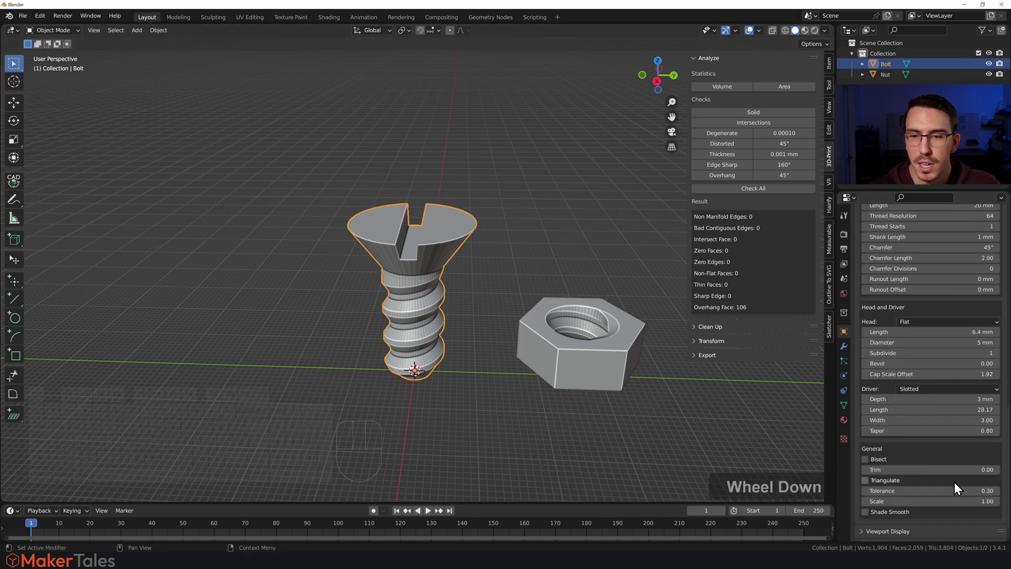
click(952, 489)
text(0)
key(Return)
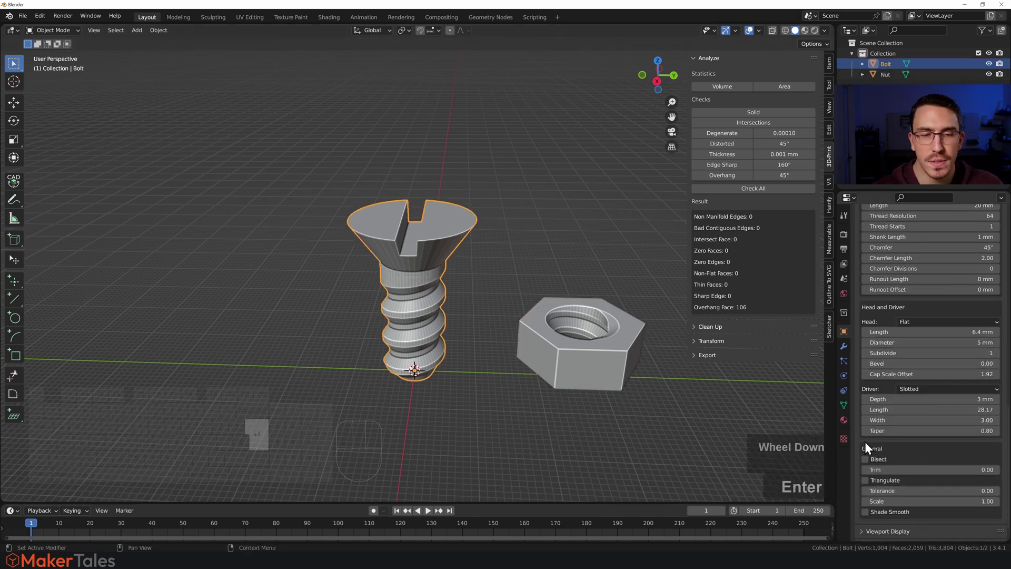
click(499, 383)
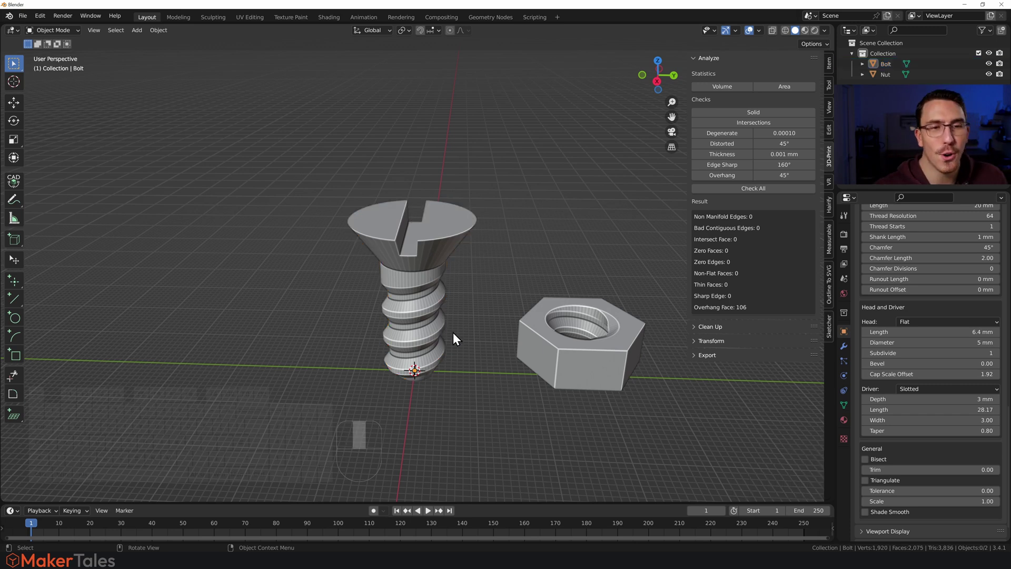
- Save the complete bolt as a Full preset named "Cool new preset" and display it in the Full preset category
middle_drag(452, 333, 481, 324)
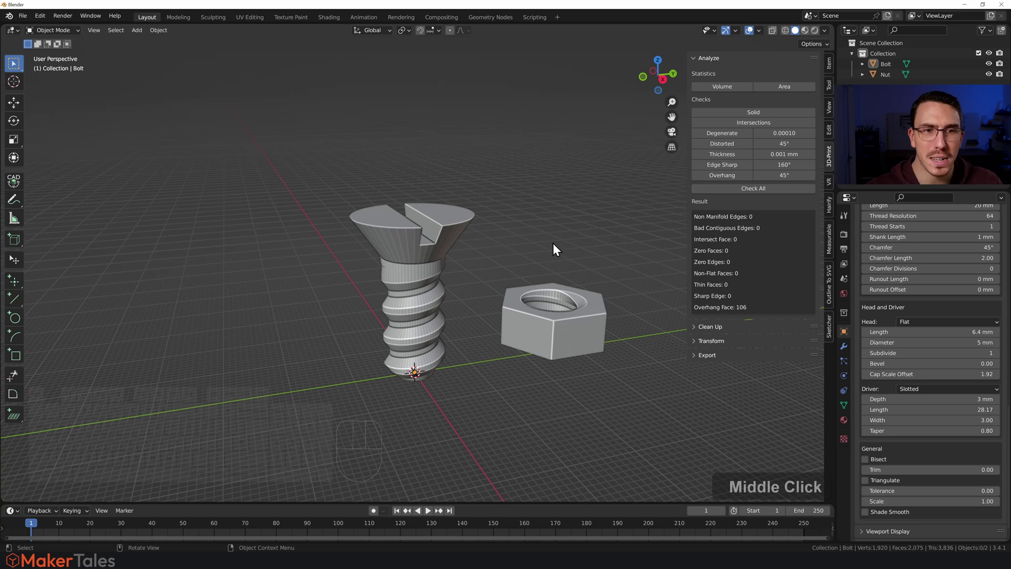
middle_drag(547, 259, 550, 270)
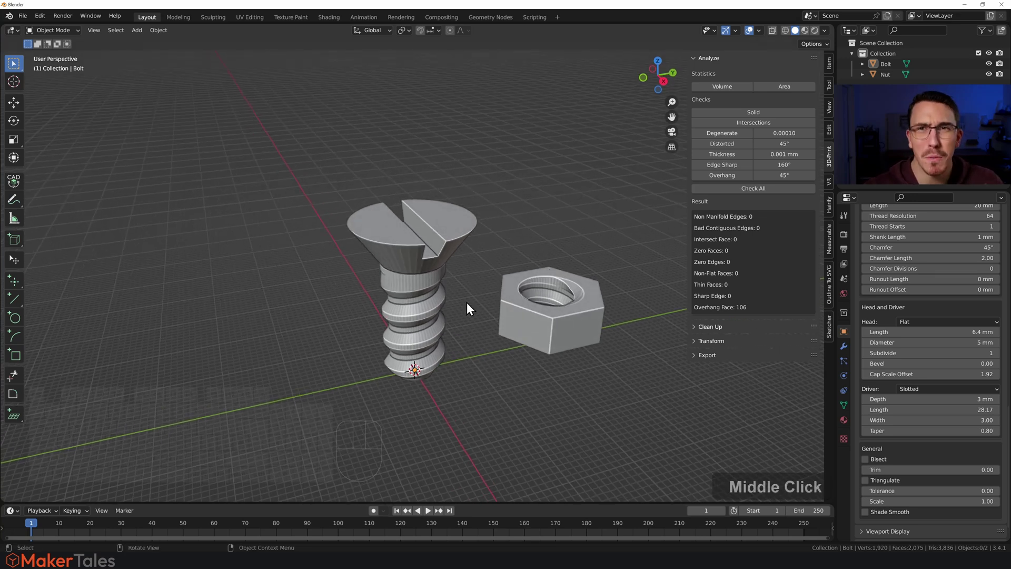
click(411, 327)
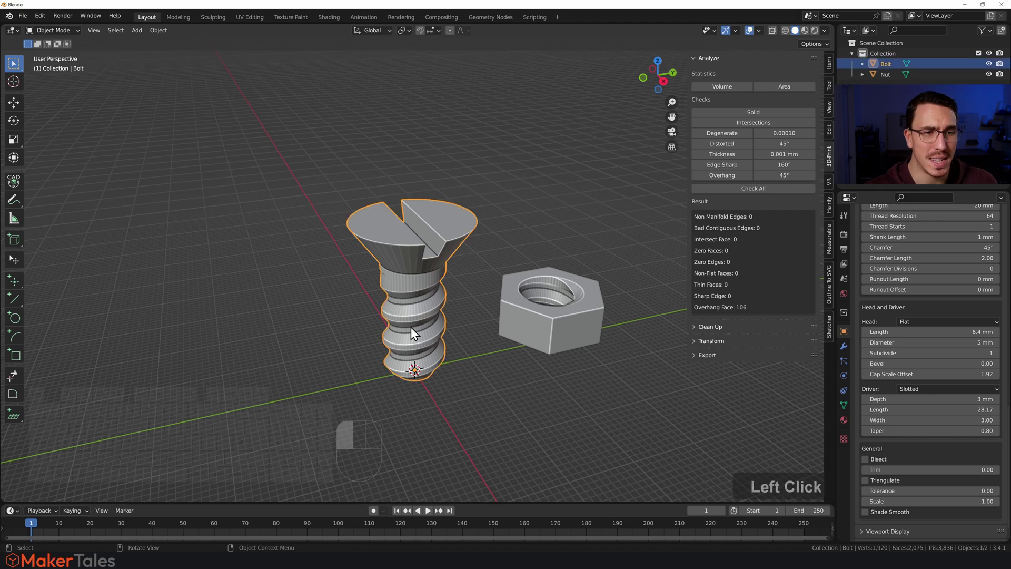
scroll(903, 328, up, 8)
scroll(902, 328, up, 4)
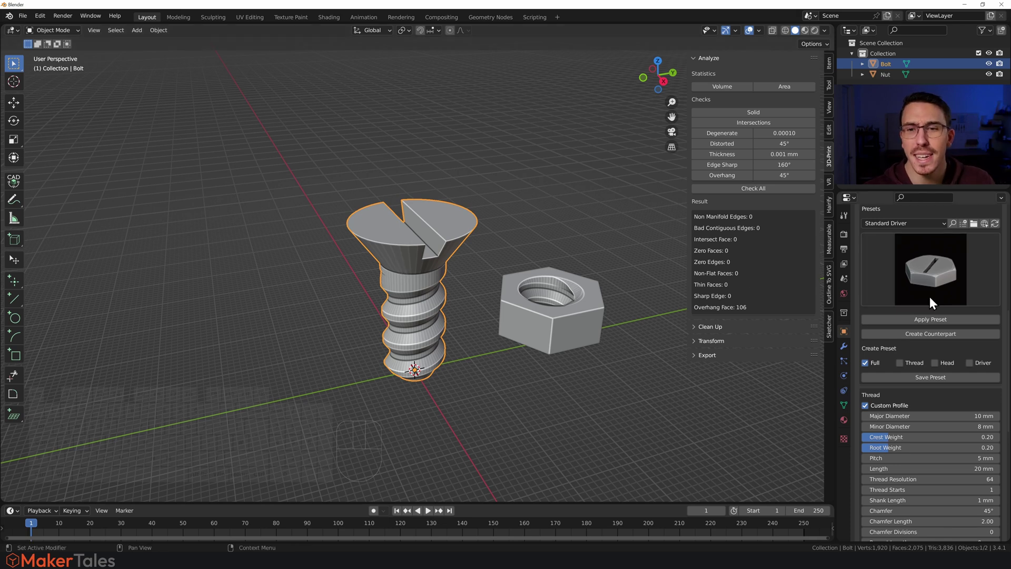
scroll(926, 298, up, 2)
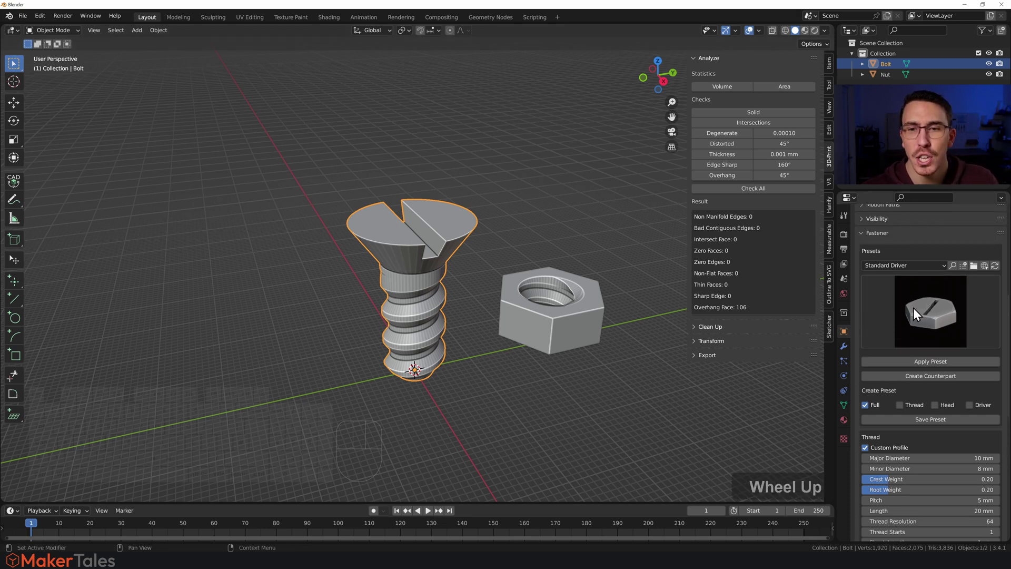
click(865, 404)
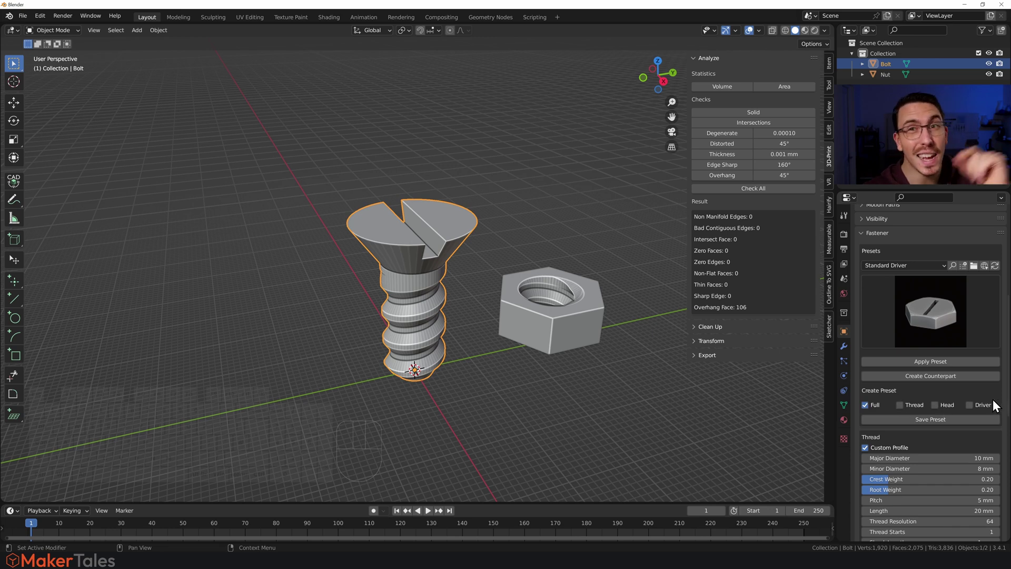
click(928, 421)
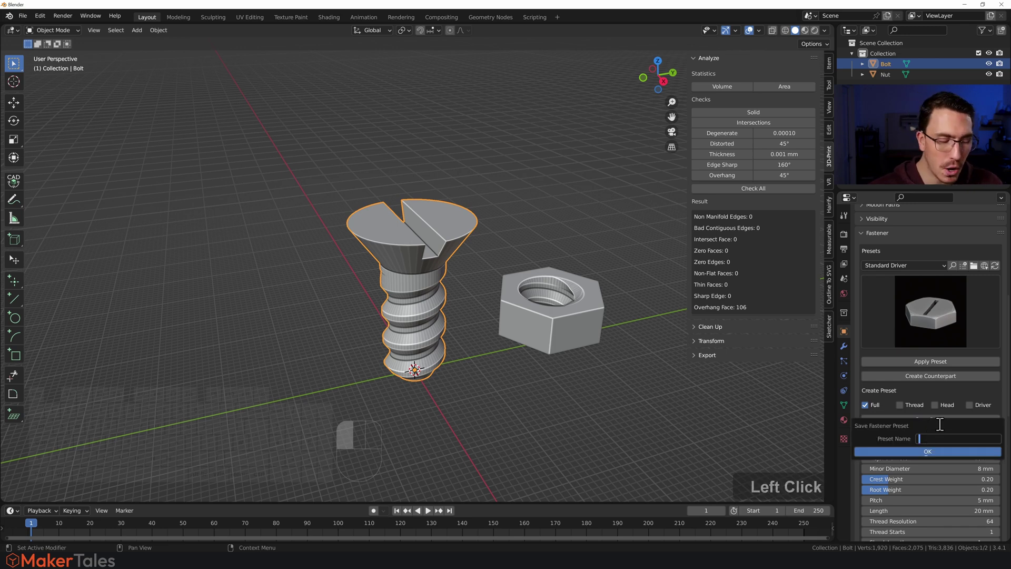
text(Cool ner)
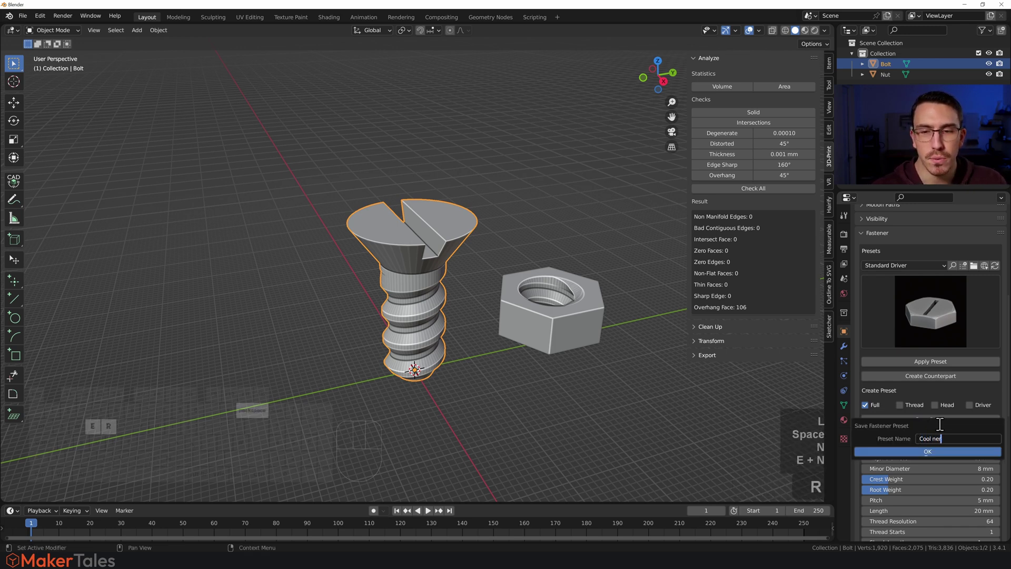
key(BackSpace)
text(w preset)
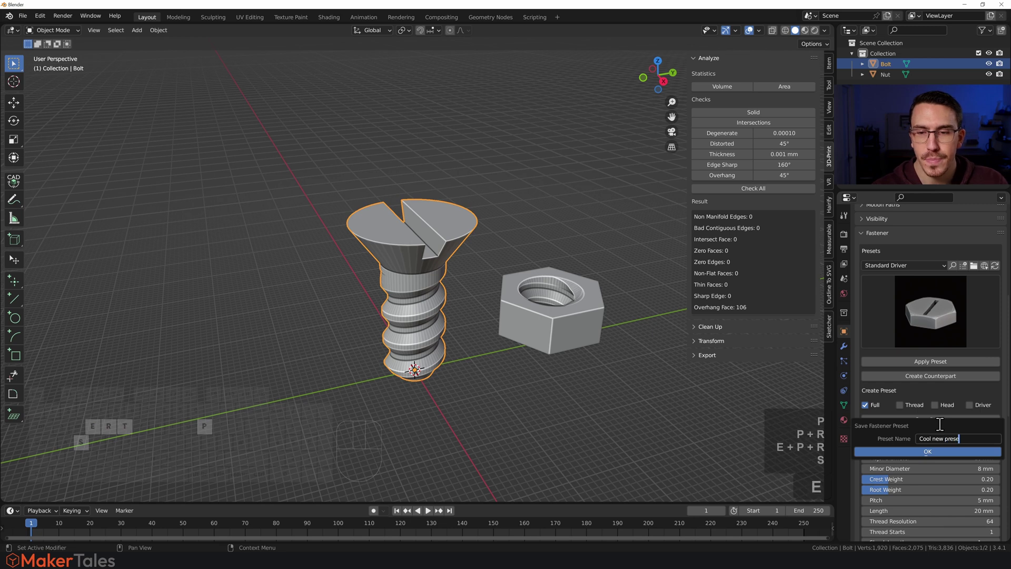
click(942, 450)
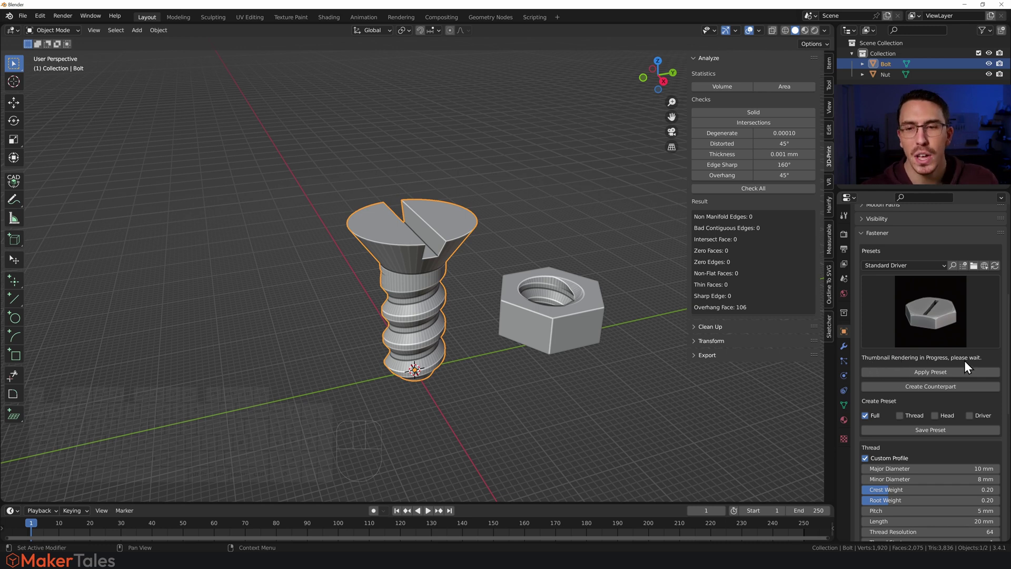
click(924, 266)
click(893, 280)
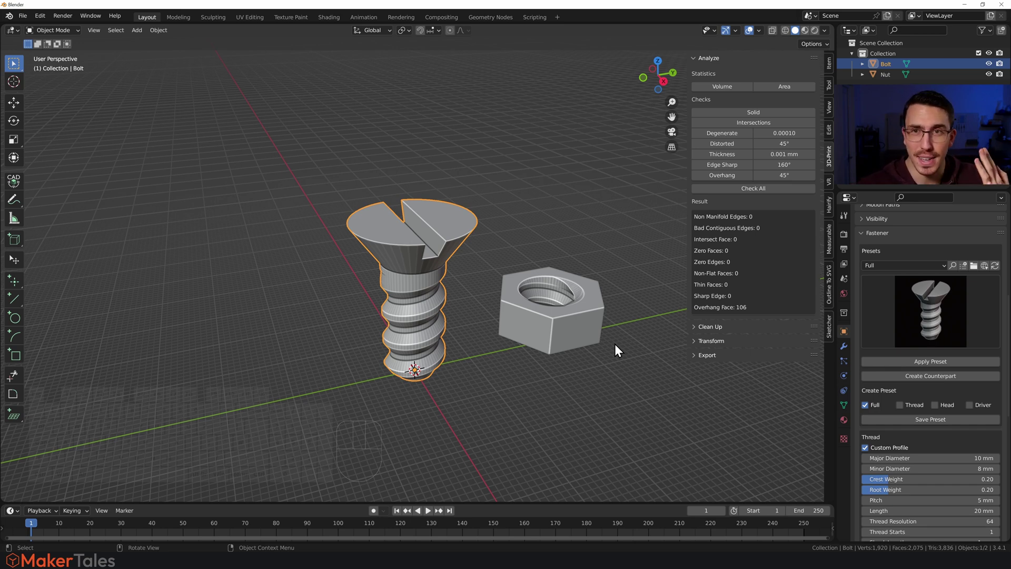
- Delete both the bolt and the nut from the scene
drag(607, 188, 404, 315)
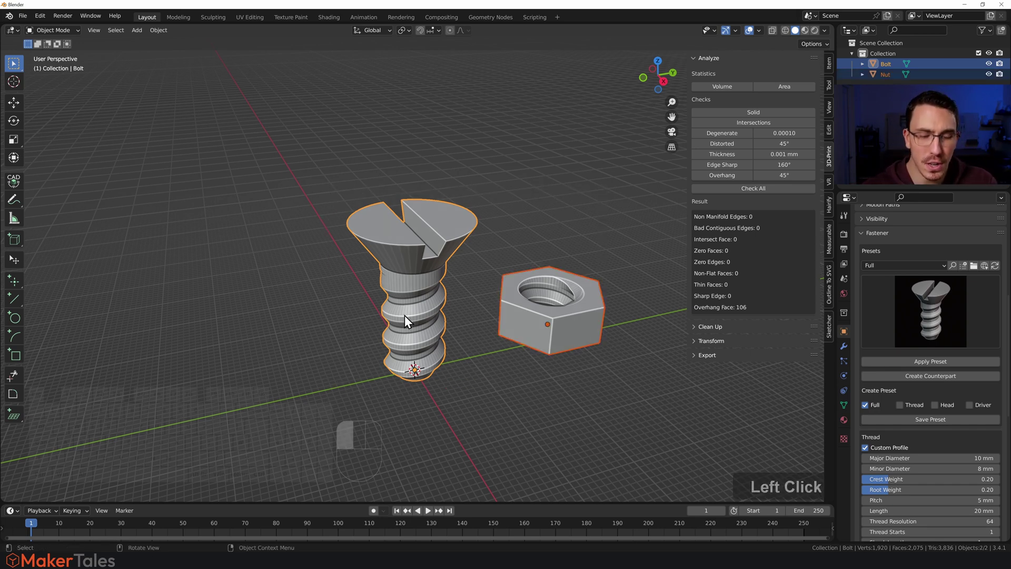
key(Delete)
click(365, 285)
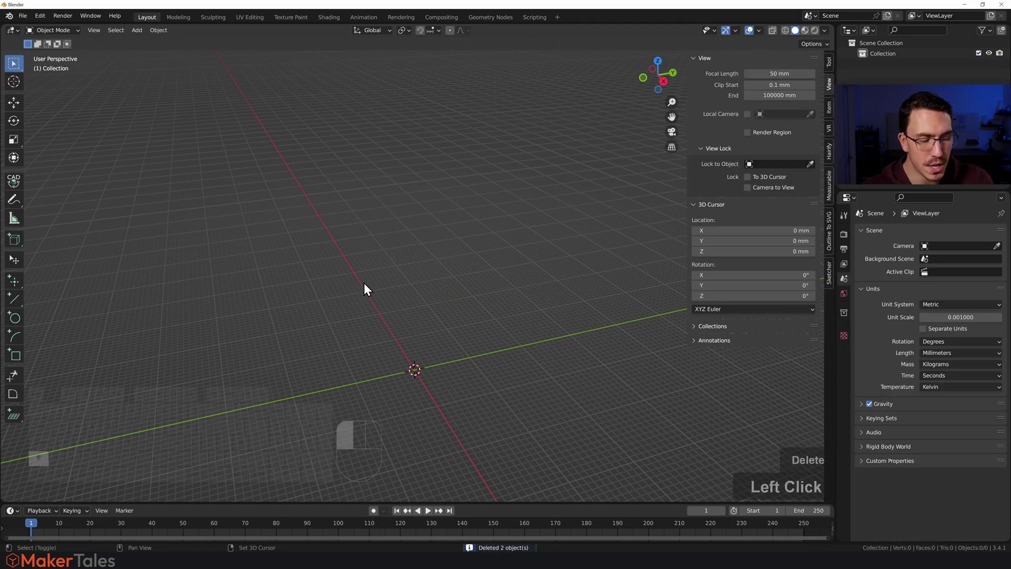
- Add a Threaded Rod from the Fasteners meshes
key(shift+a)
mouse_move(365, 283)
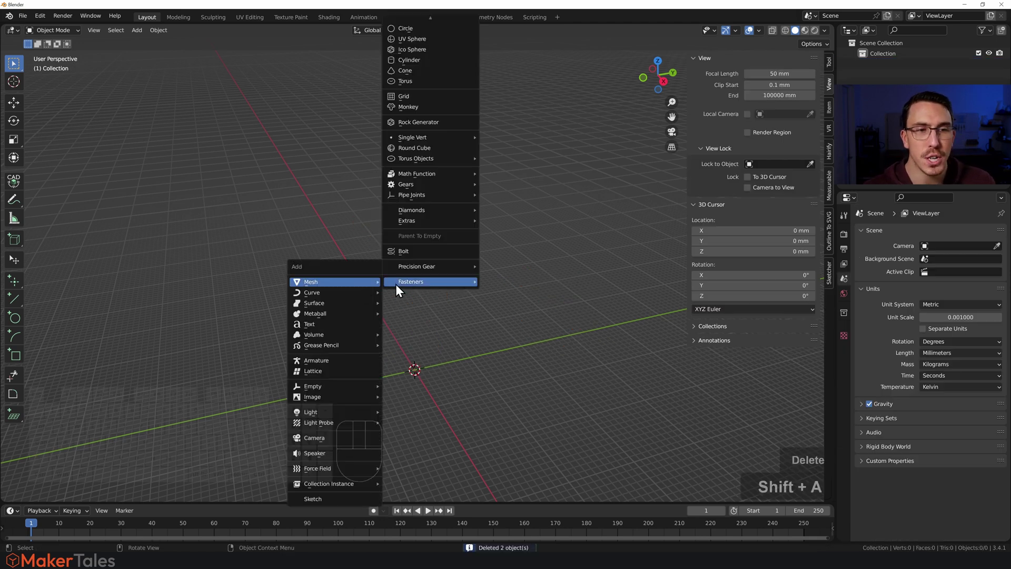
mouse_move(430, 286)
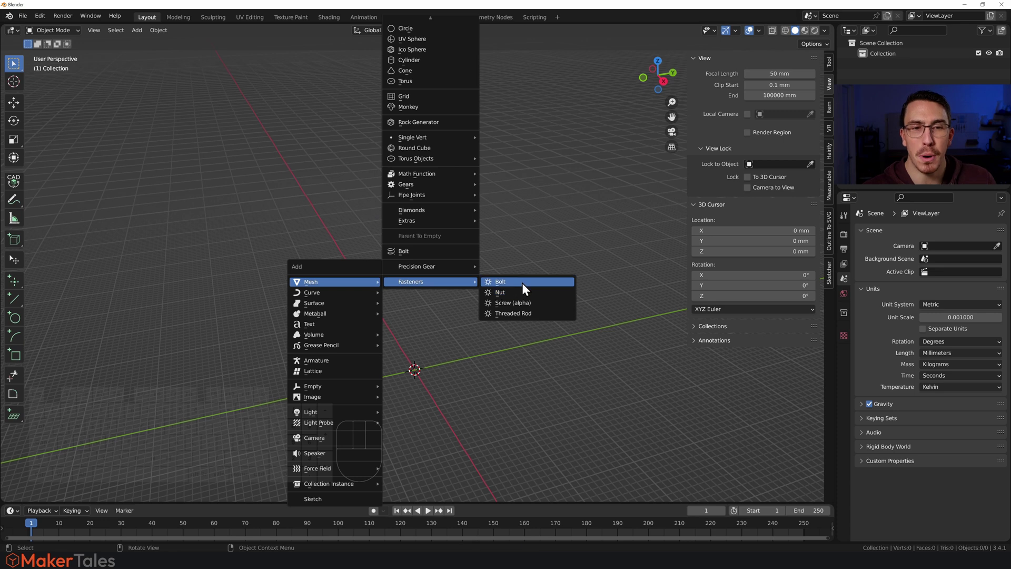
click(546, 313)
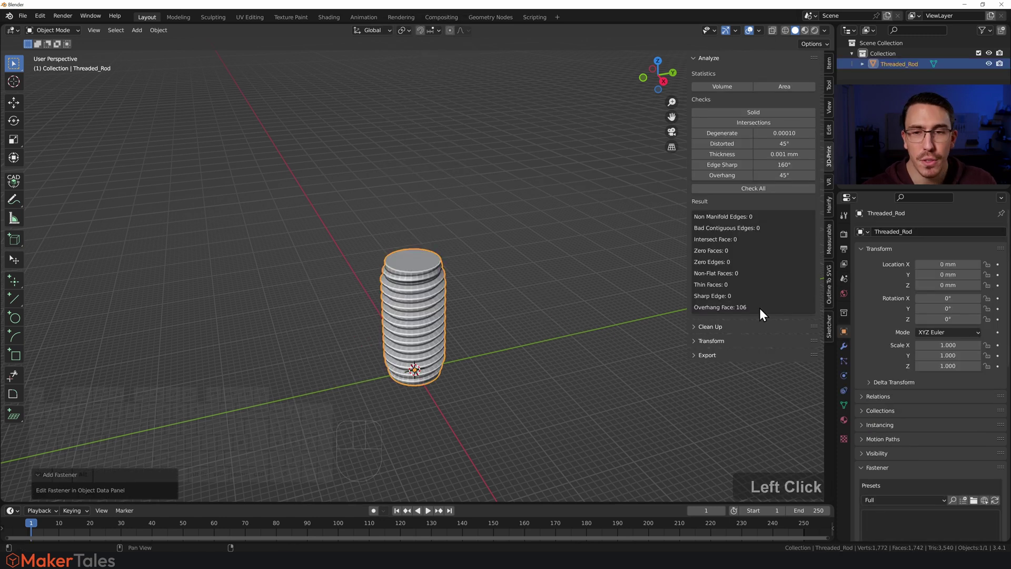
- Apply the 3D Print Thick preset from the Standard Full category to the threaded rod
scroll(917, 430, down, 2)
scroll(917, 430, down, 6)
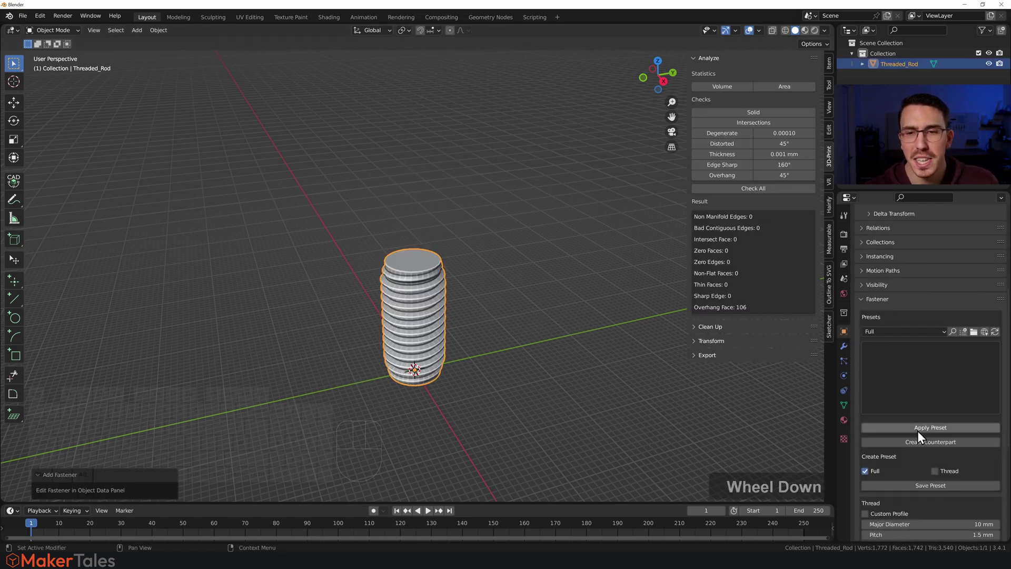
click(914, 330)
click(895, 365)
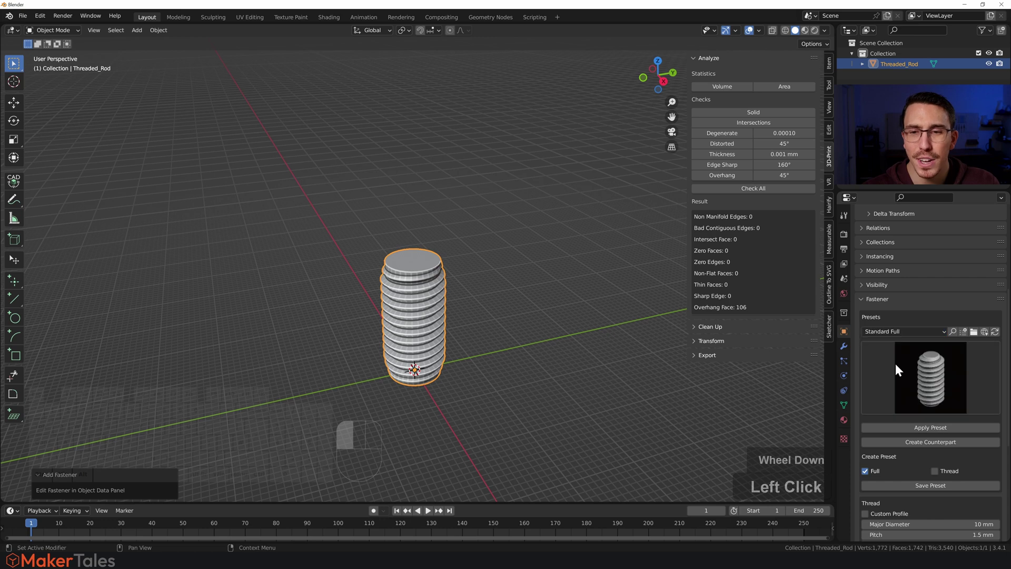
click(940, 378)
click(931, 381)
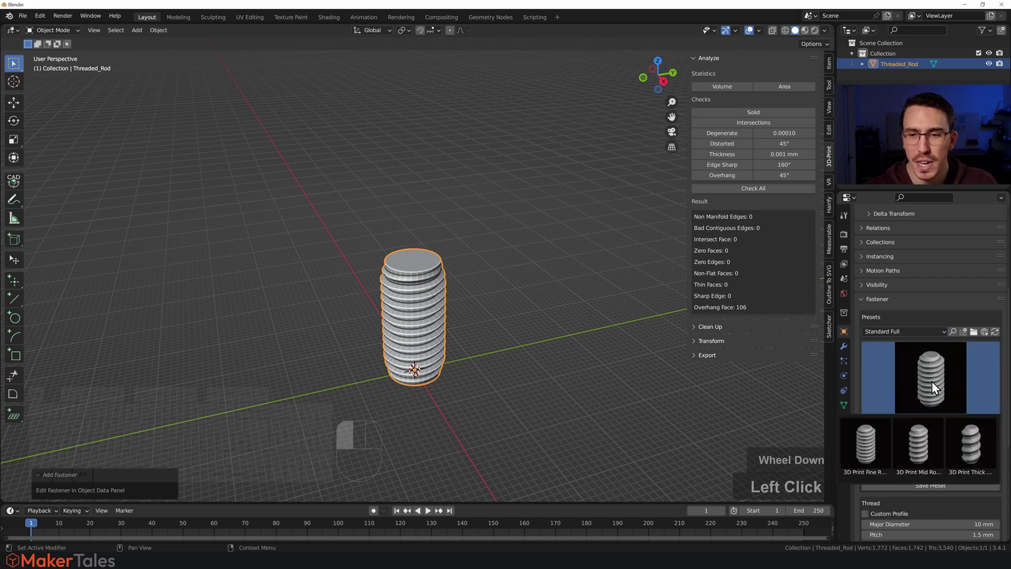
click(980, 449)
click(939, 425)
- Lengthen the threaded rod to 39 mm and set its Thread Resolution to 64
scroll(926, 416, down, 8)
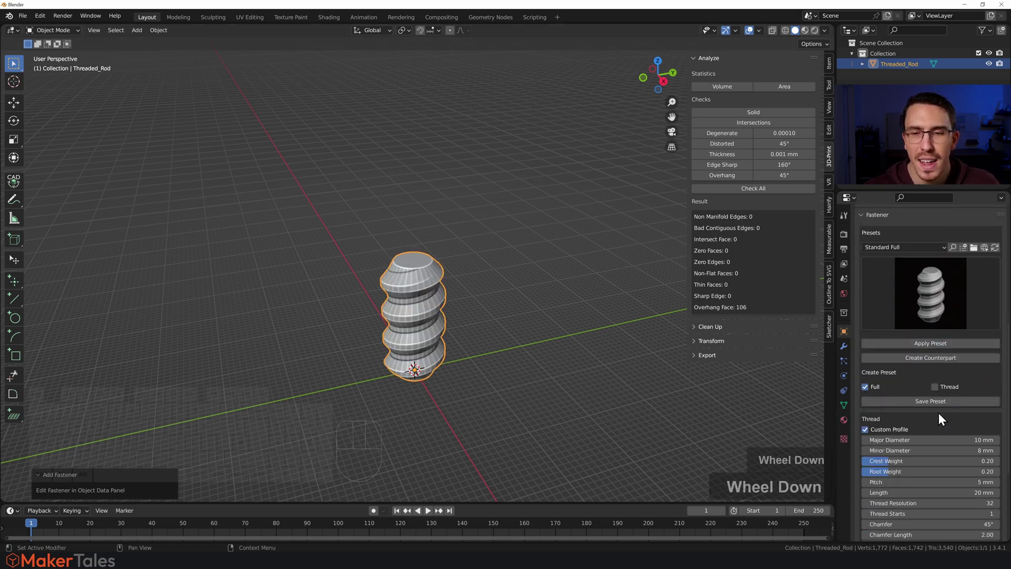
drag(903, 418, 953, 420)
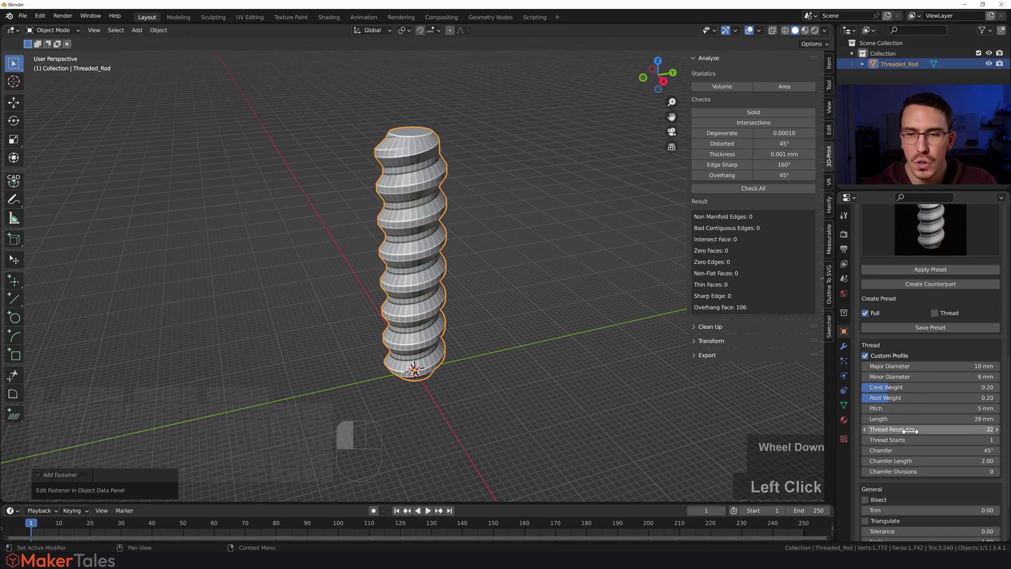
click(901, 429)
text(64)
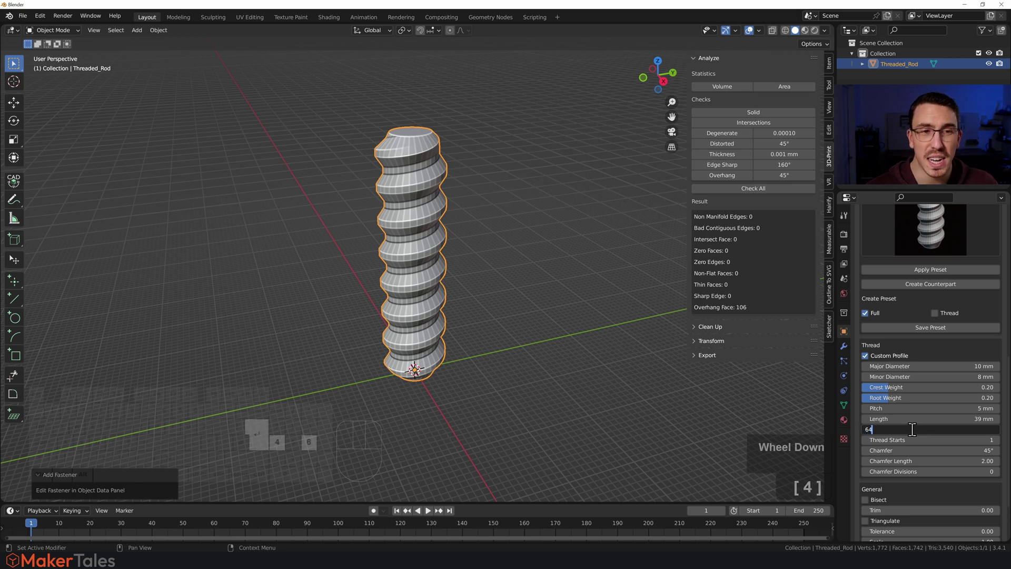
key(Return)
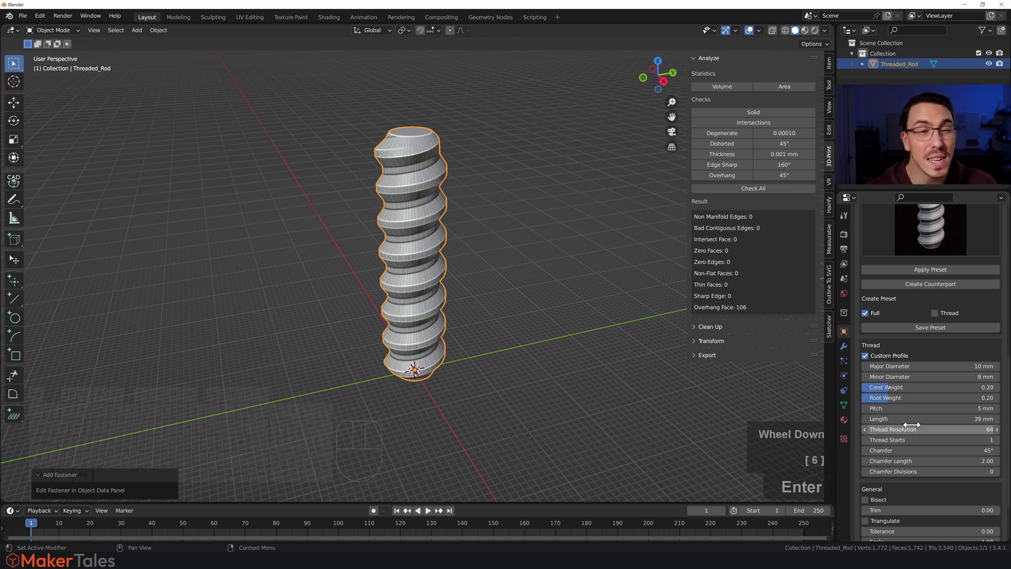
- Set the threaded rod's Trim to 0.60 to flatten its opposite sides
scroll(925, 440, down, 3)
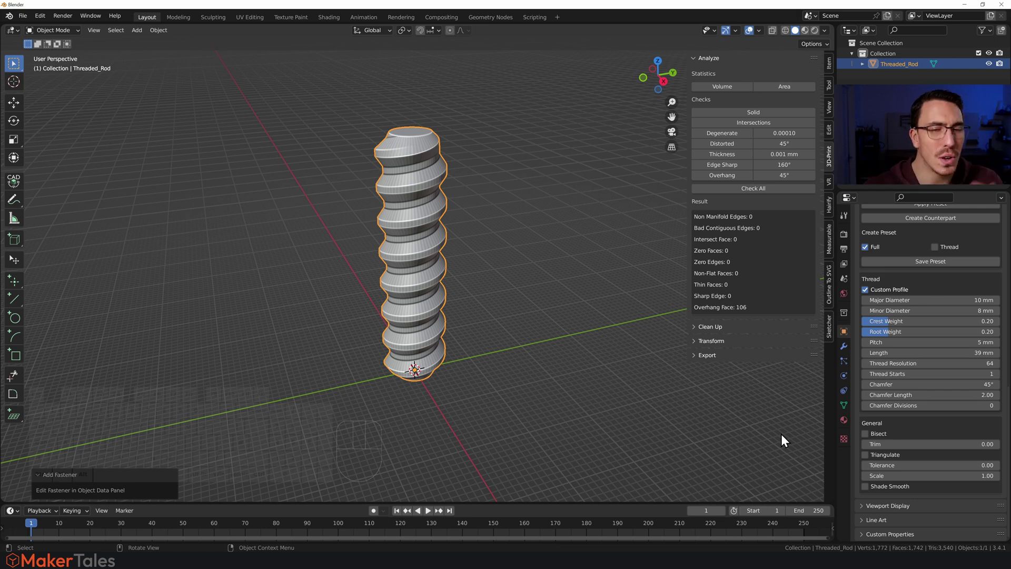
click(914, 444)
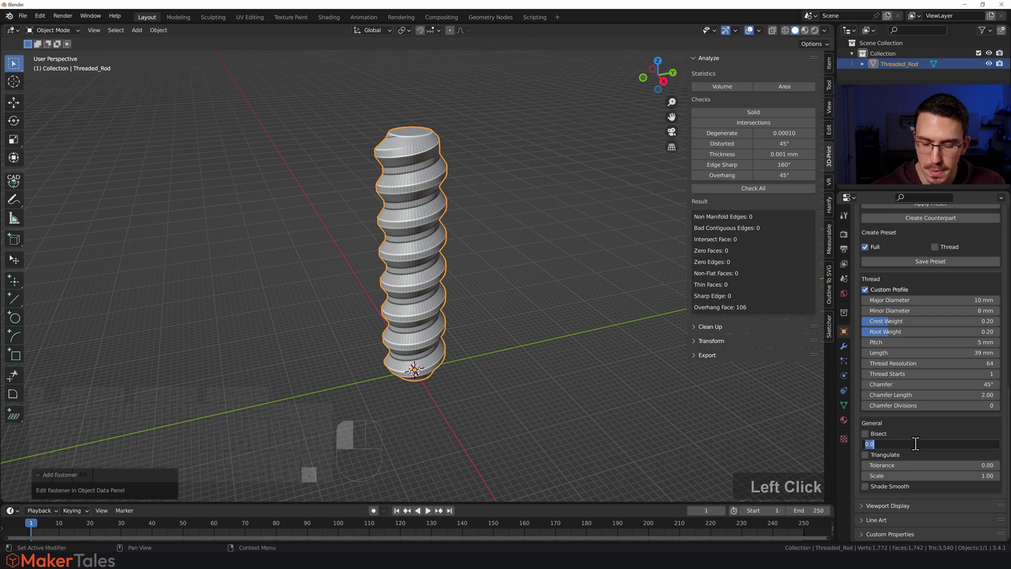
text(.6)
key(Return)
middle_drag(544, 296, 448, 259)
- Rotate the trimmed threaded rod 90° about the global Y axis so that it lies flat
click(482, 315)
click(403, 314)
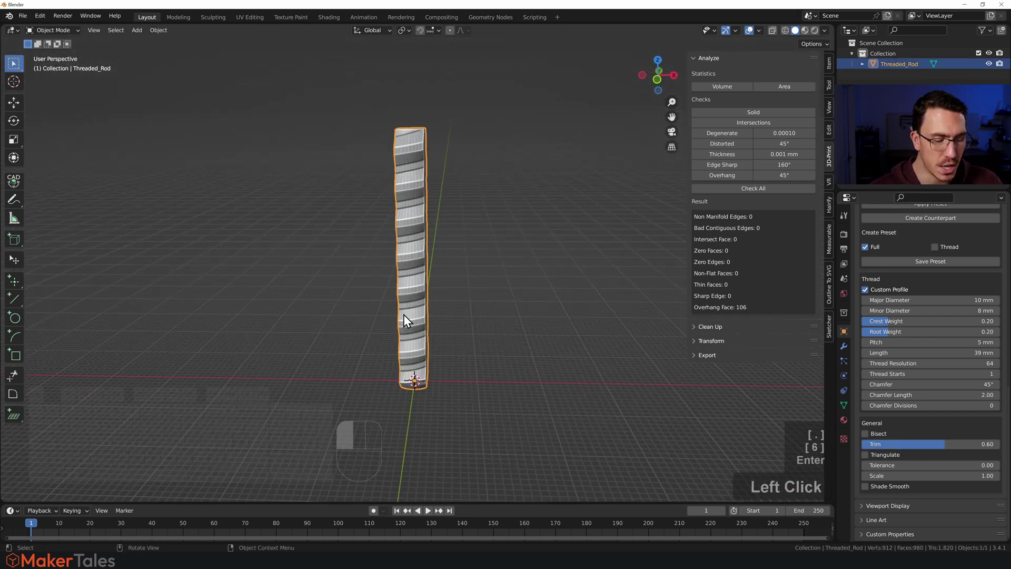
key(r)
key(x)
text(y90)
key(Return)
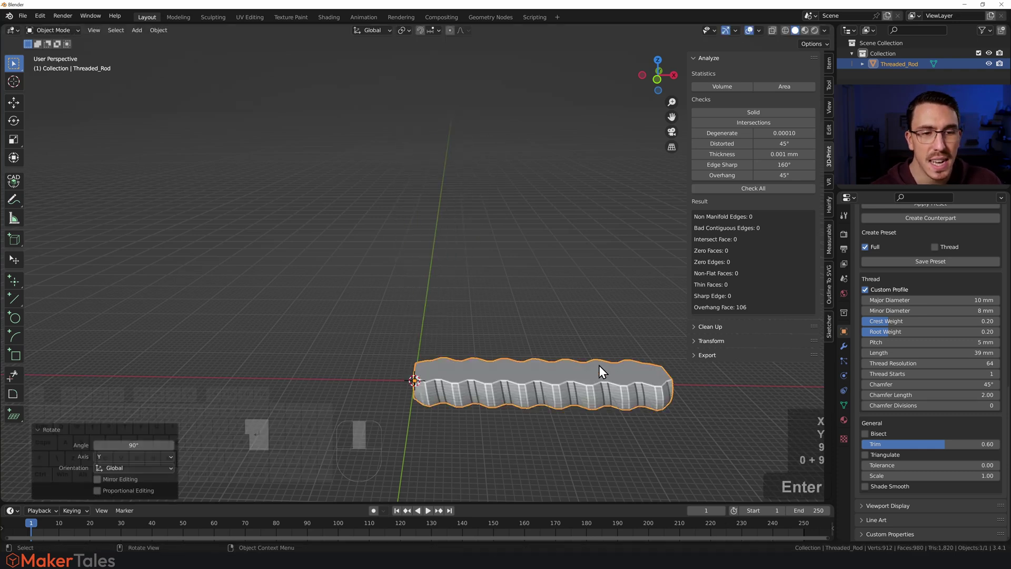
- Raise the threaded rod along the Z axis so its flat underside rests about on the ground grid, and deselect it
middle_drag(599, 364, 430, 341)
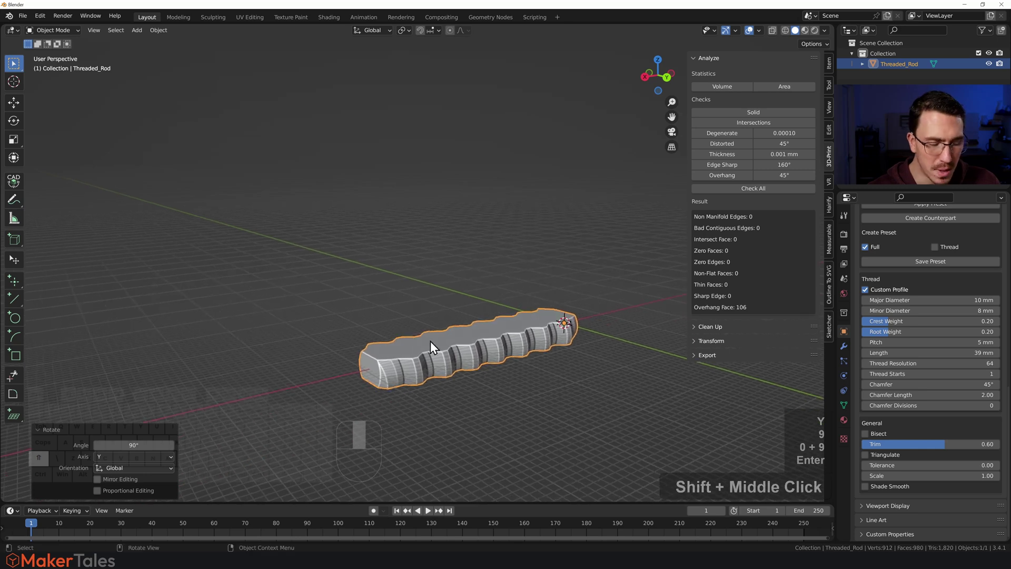
key(g)
key(z)
click(500, 277)
click(488, 207)
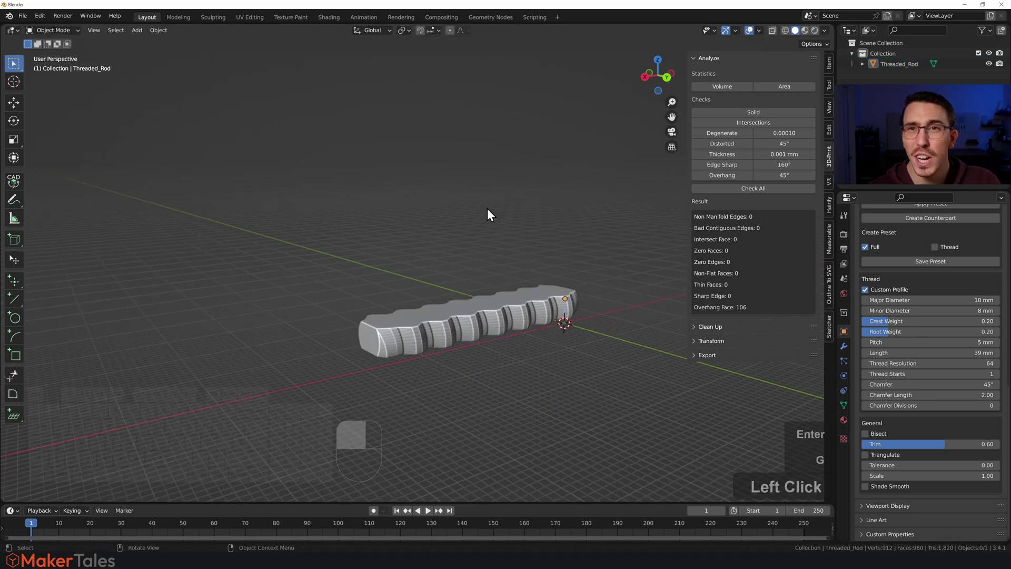
- Set the threaded rod's Minor Diameter to 8.7 mm and its Pitch to 2.2 mm
middle_drag(487, 208, 513, 264)
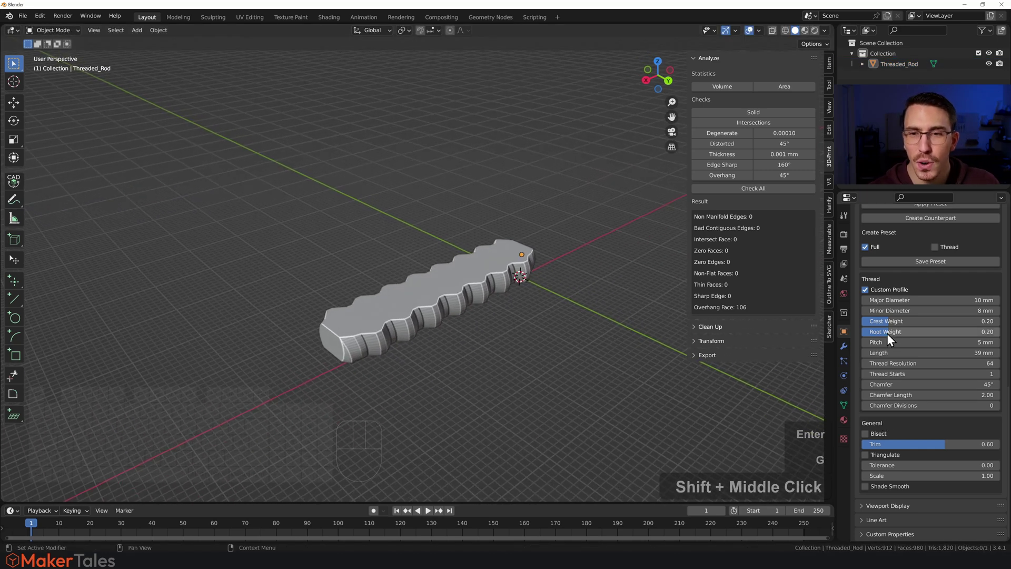
drag(901, 310, 864, 343)
click(528, 351)
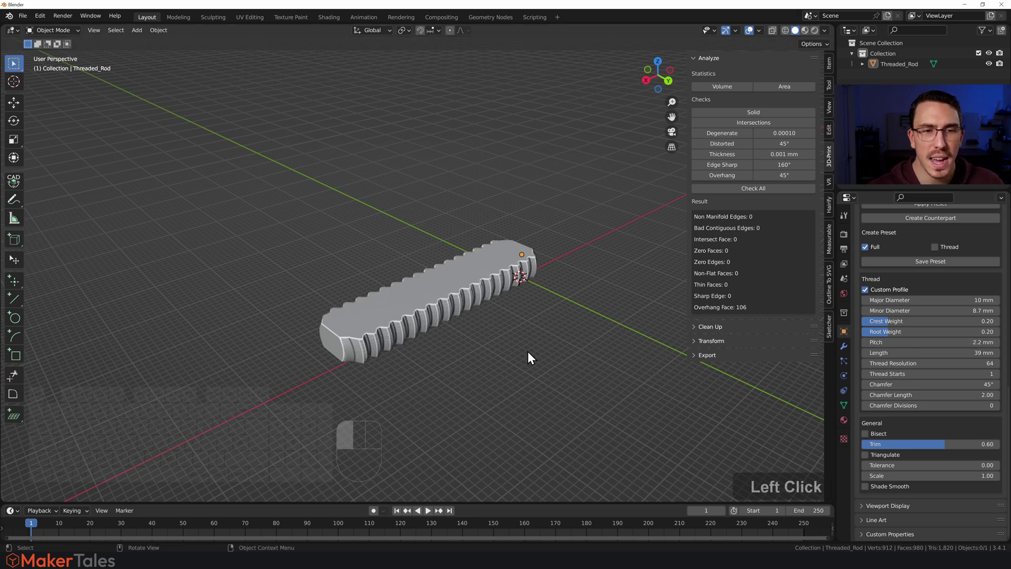
- Create the matching nut as a counterpart of the flattened threaded rod
click(466, 288)
scroll(895, 368, down, 2)
scroll(921, 247, up, 3)
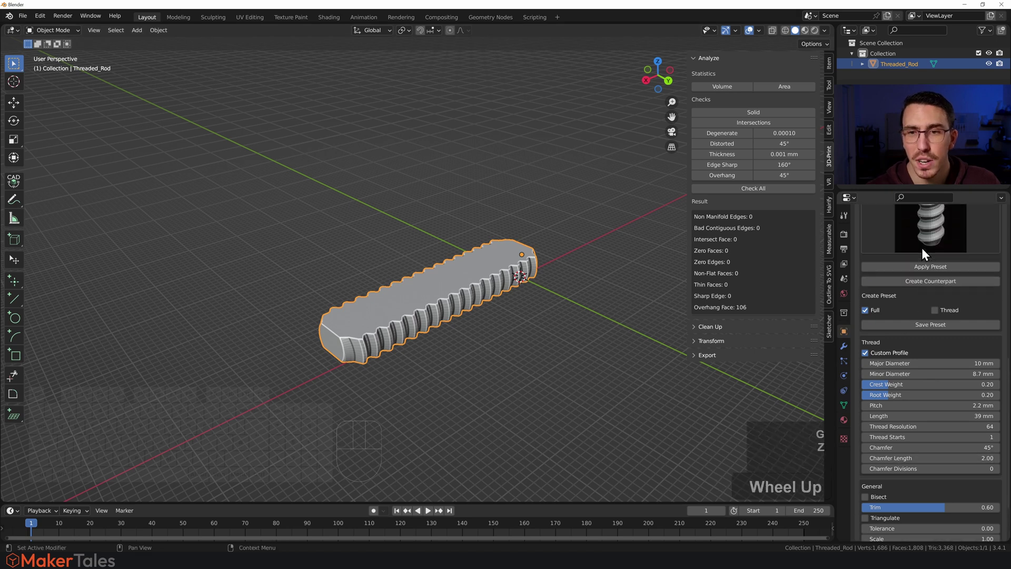
scroll(915, 296, down, 1)
click(915, 294)
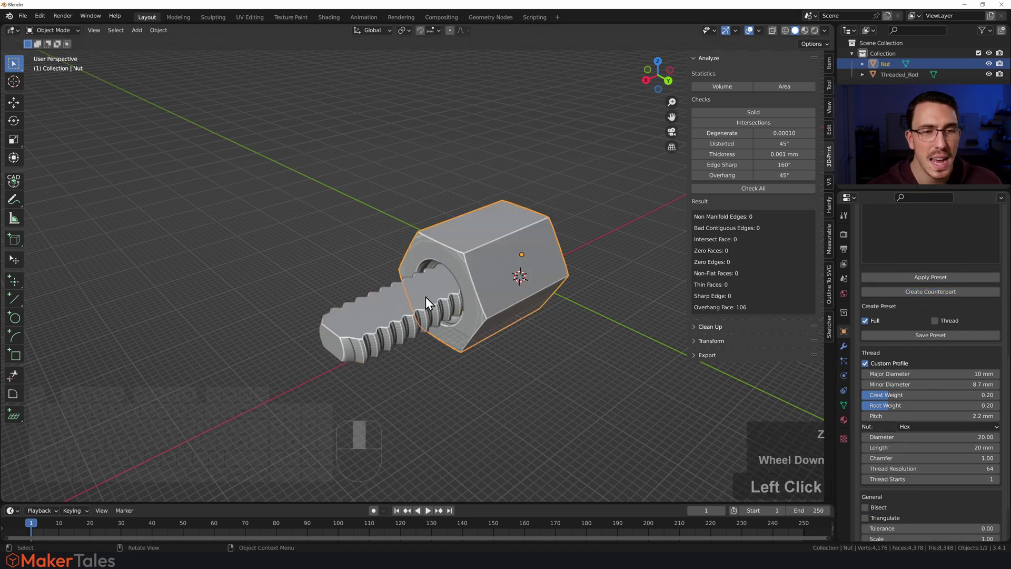
middle_drag(425, 296, 487, 283)
middle_drag(556, 270, 456, 288)
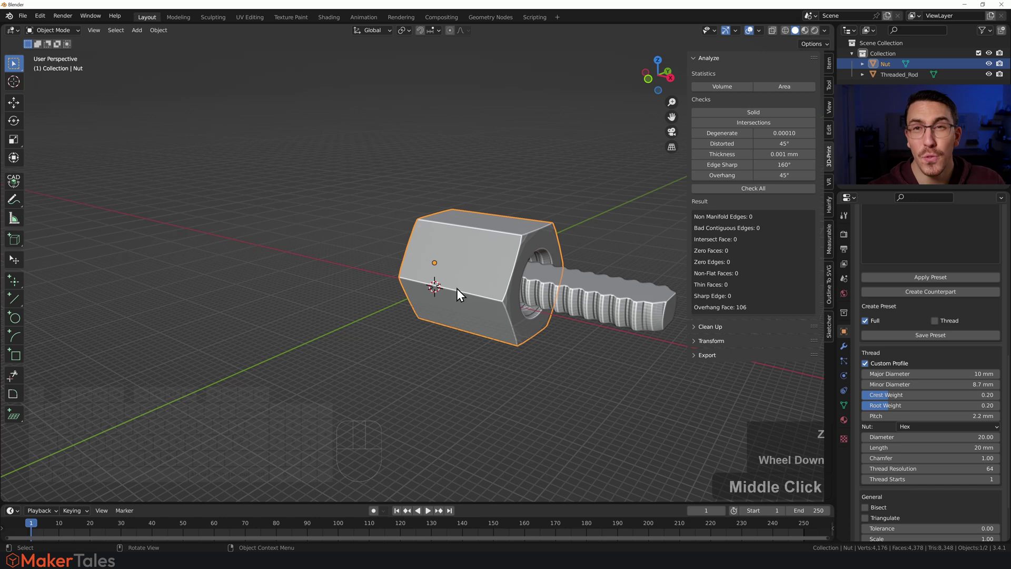
- Set the nut's Length to 7 mm
click(438, 386)
click(481, 324)
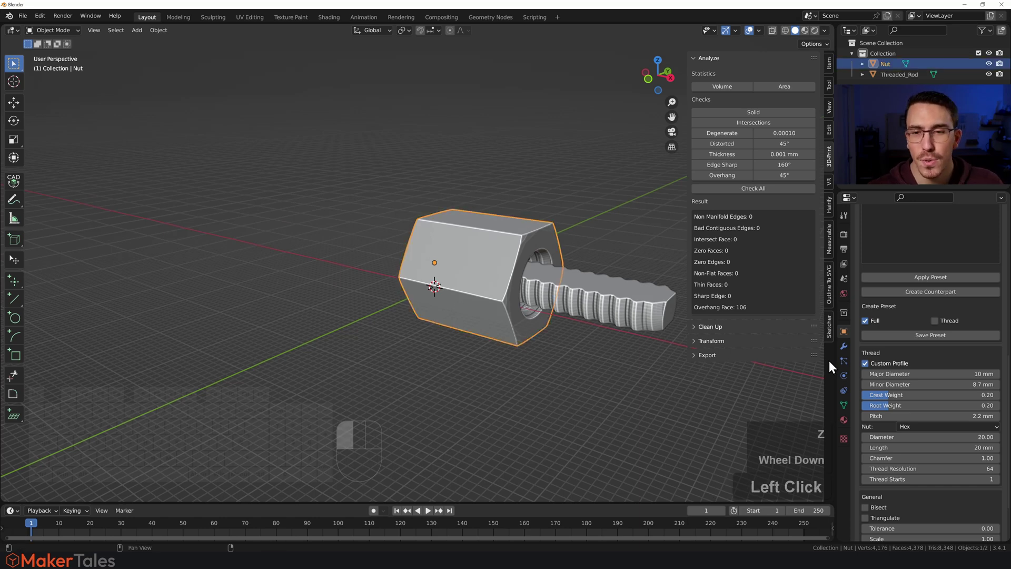
click(911, 446)
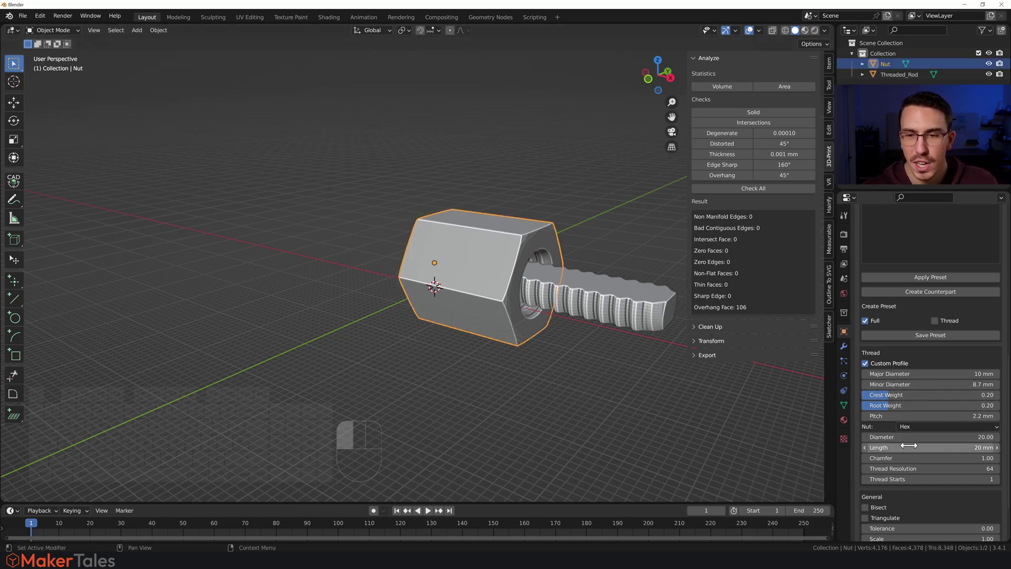
text(7)
key(Return)
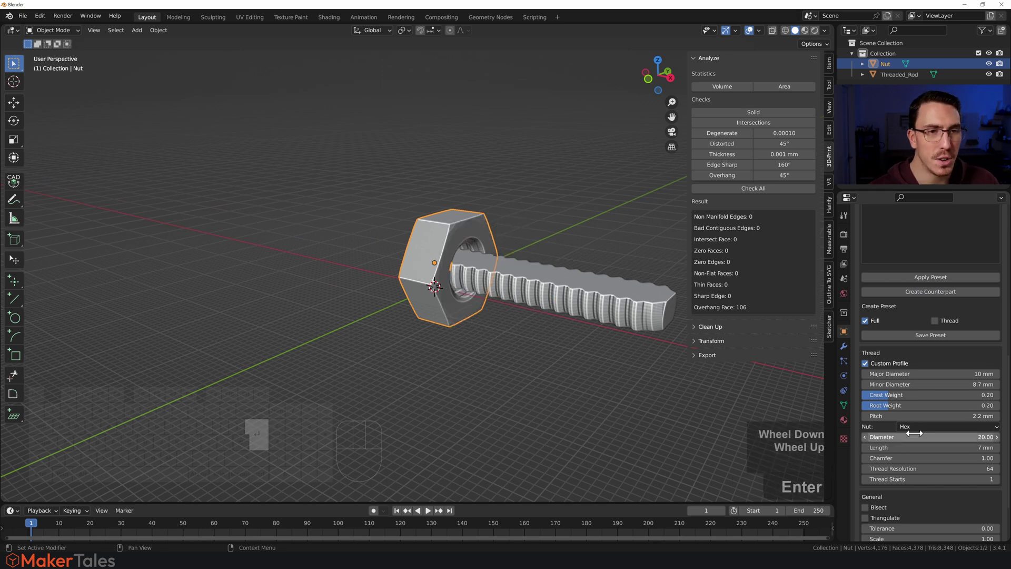
- Move the nut horizontally off the rod's end, about -24.6 mm in X and -4.4 mm in Y, keeping its height
click(524, 361)
click(447, 312)
key(g)
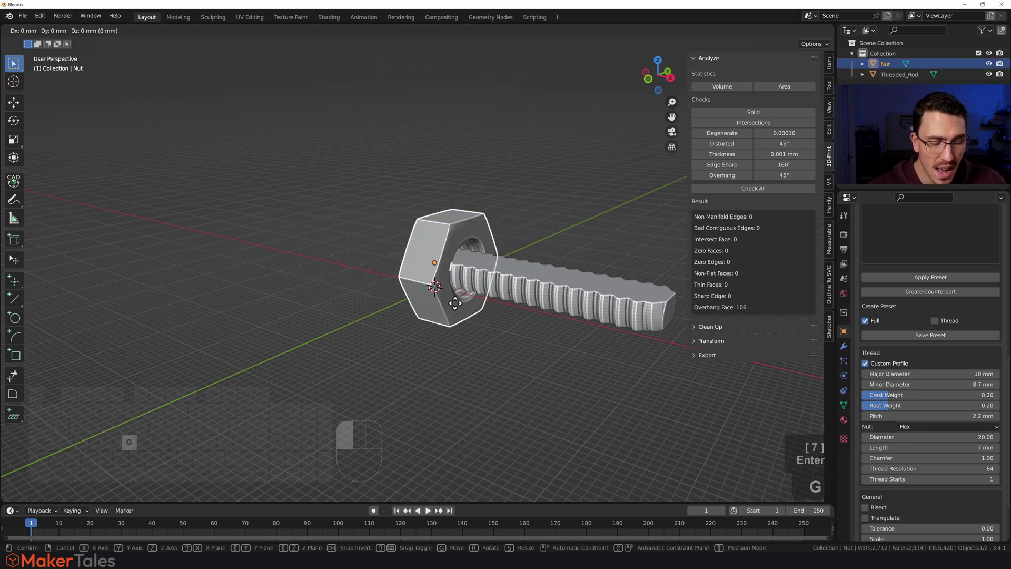
key(shift+z)
click(345, 286)
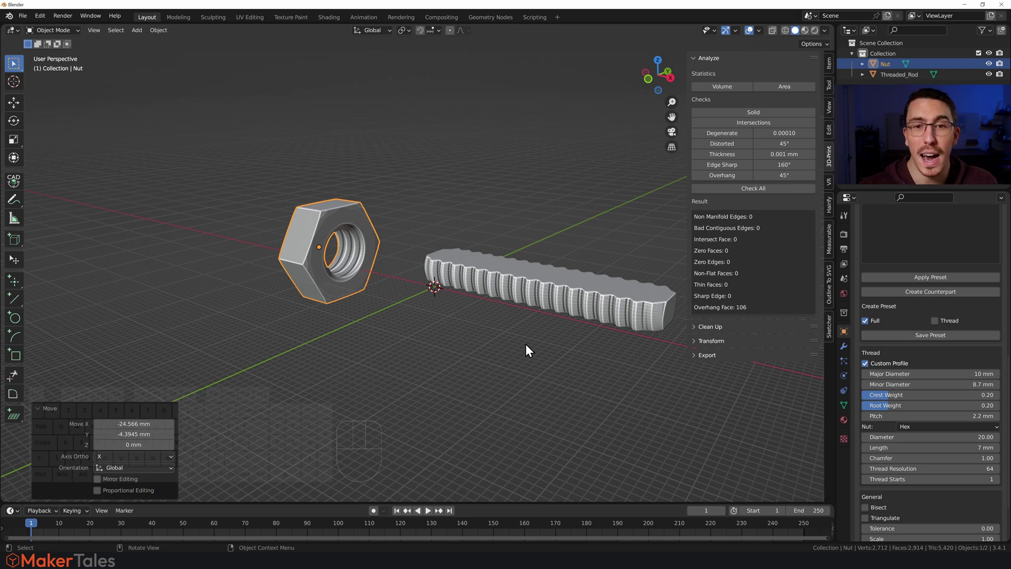
- Run all the 3D-print checks on the threaded rod and on the nut
click(541, 366)
click(586, 292)
click(753, 188)
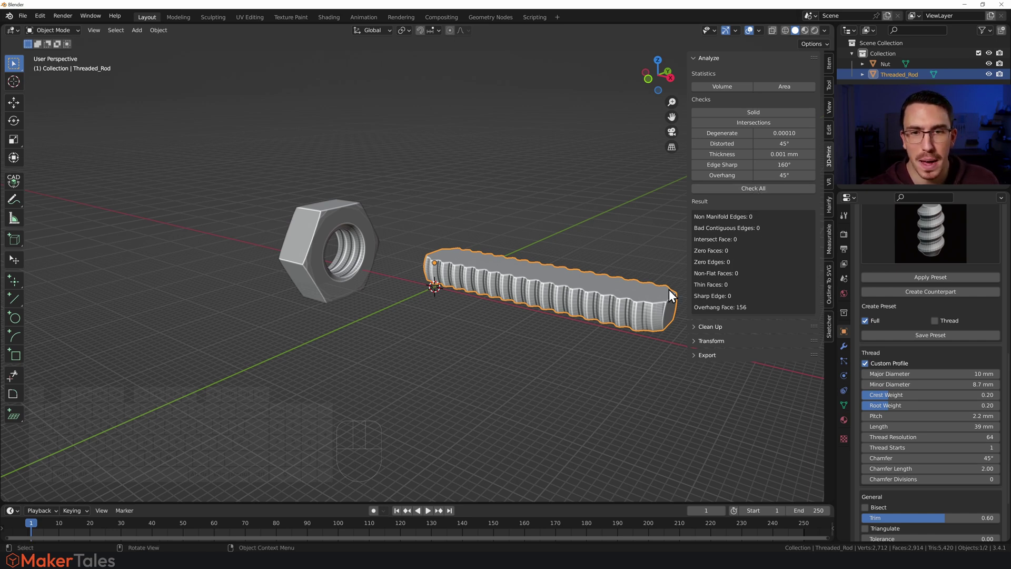
click(447, 329)
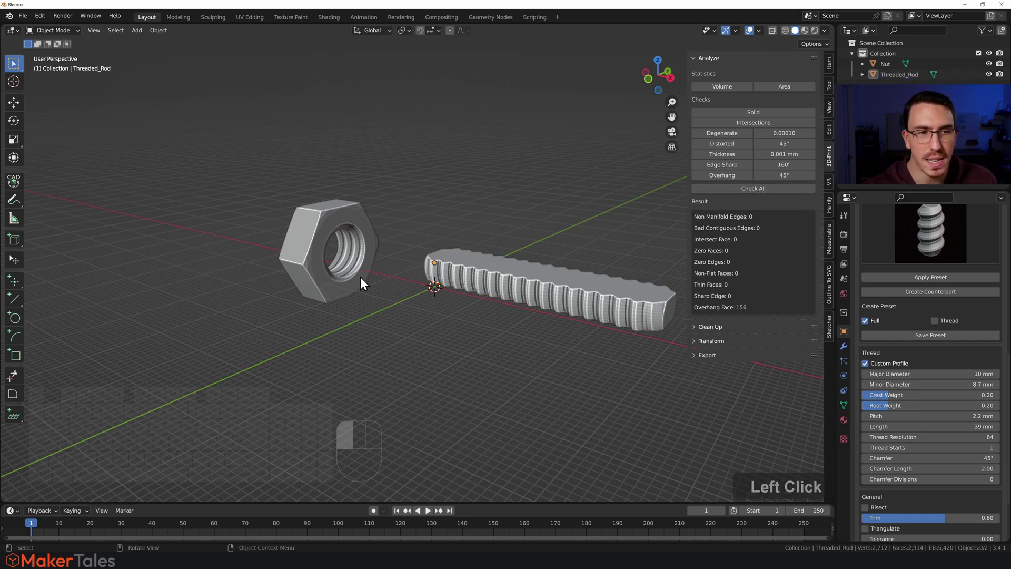
click(333, 220)
click(756, 188)
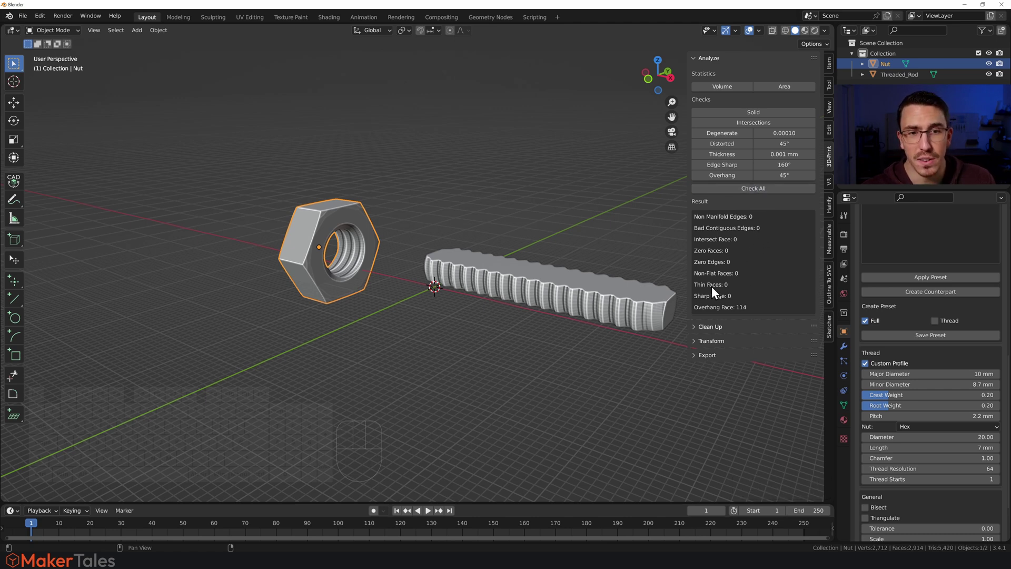
- Repeat the full 3D-print check for the rod and the nut from an end-on view, and deselect both
click(573, 258)
middle_drag(631, 221, 548, 258)
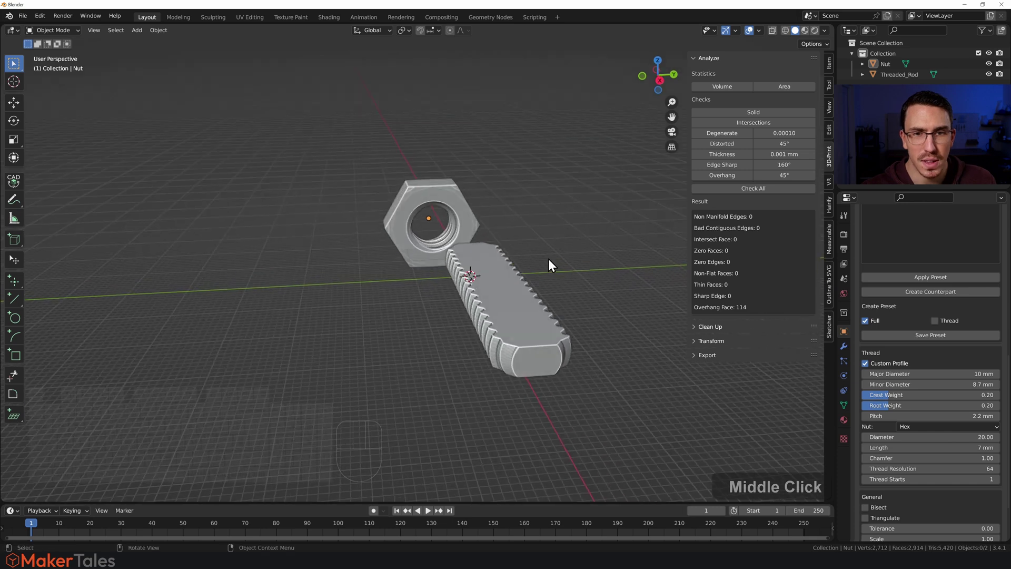
click(516, 296)
click(779, 189)
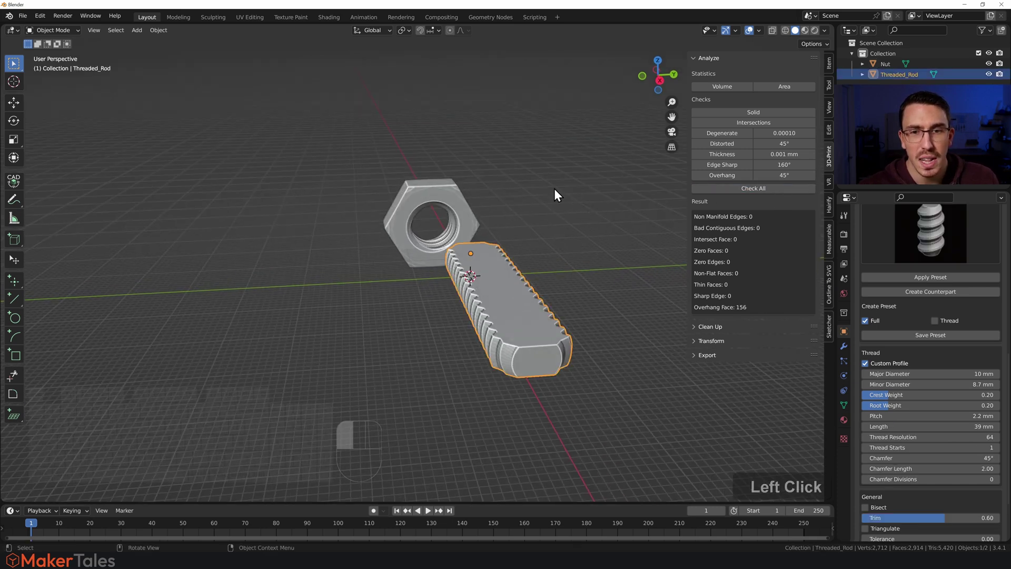
click(463, 192)
click(775, 188)
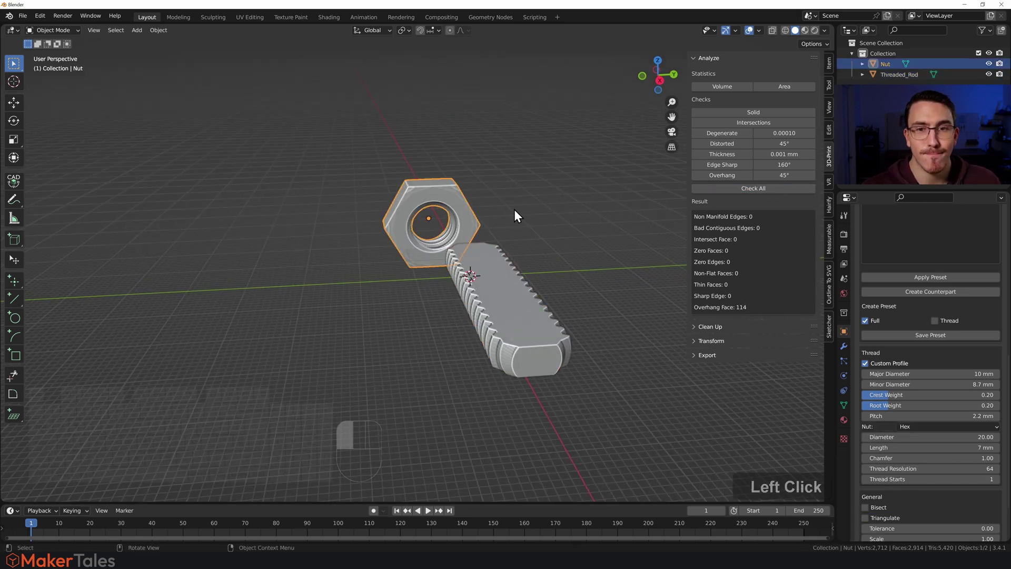
click(495, 208)
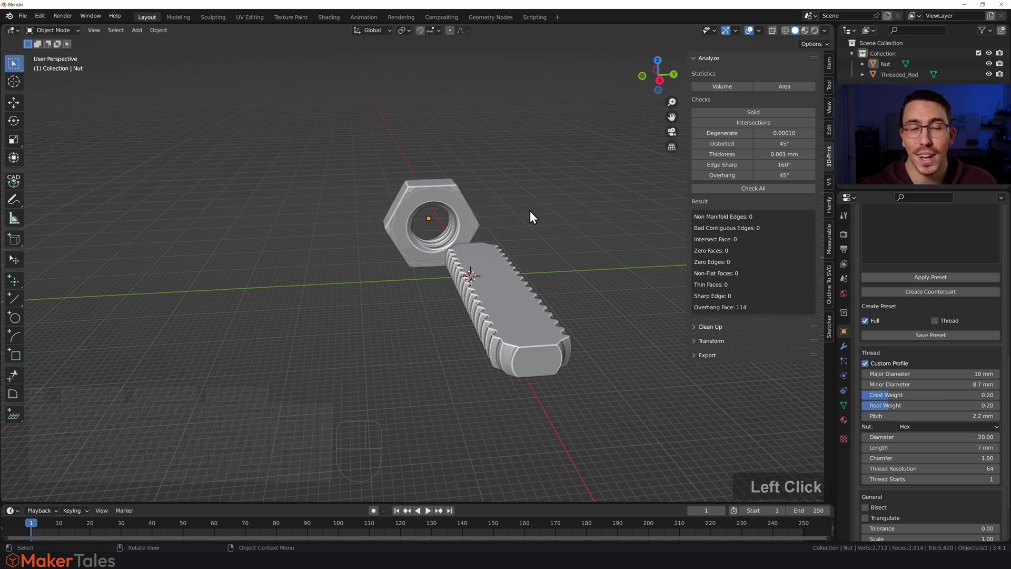